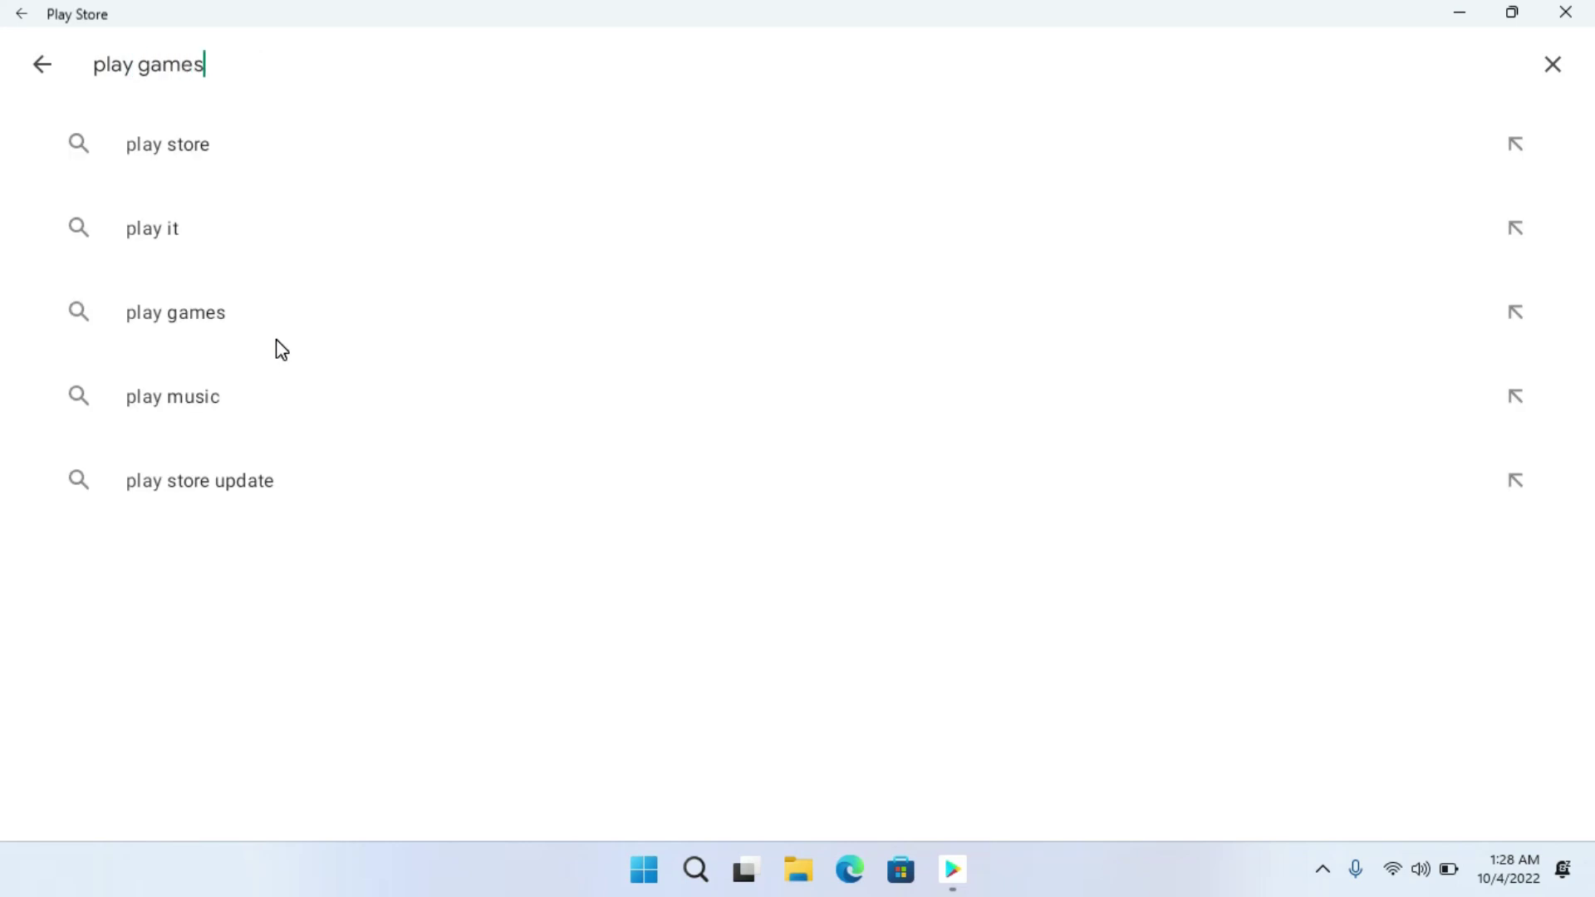
Search the store for 'play games', install Google Play Games, and open it once installed
key(Return)
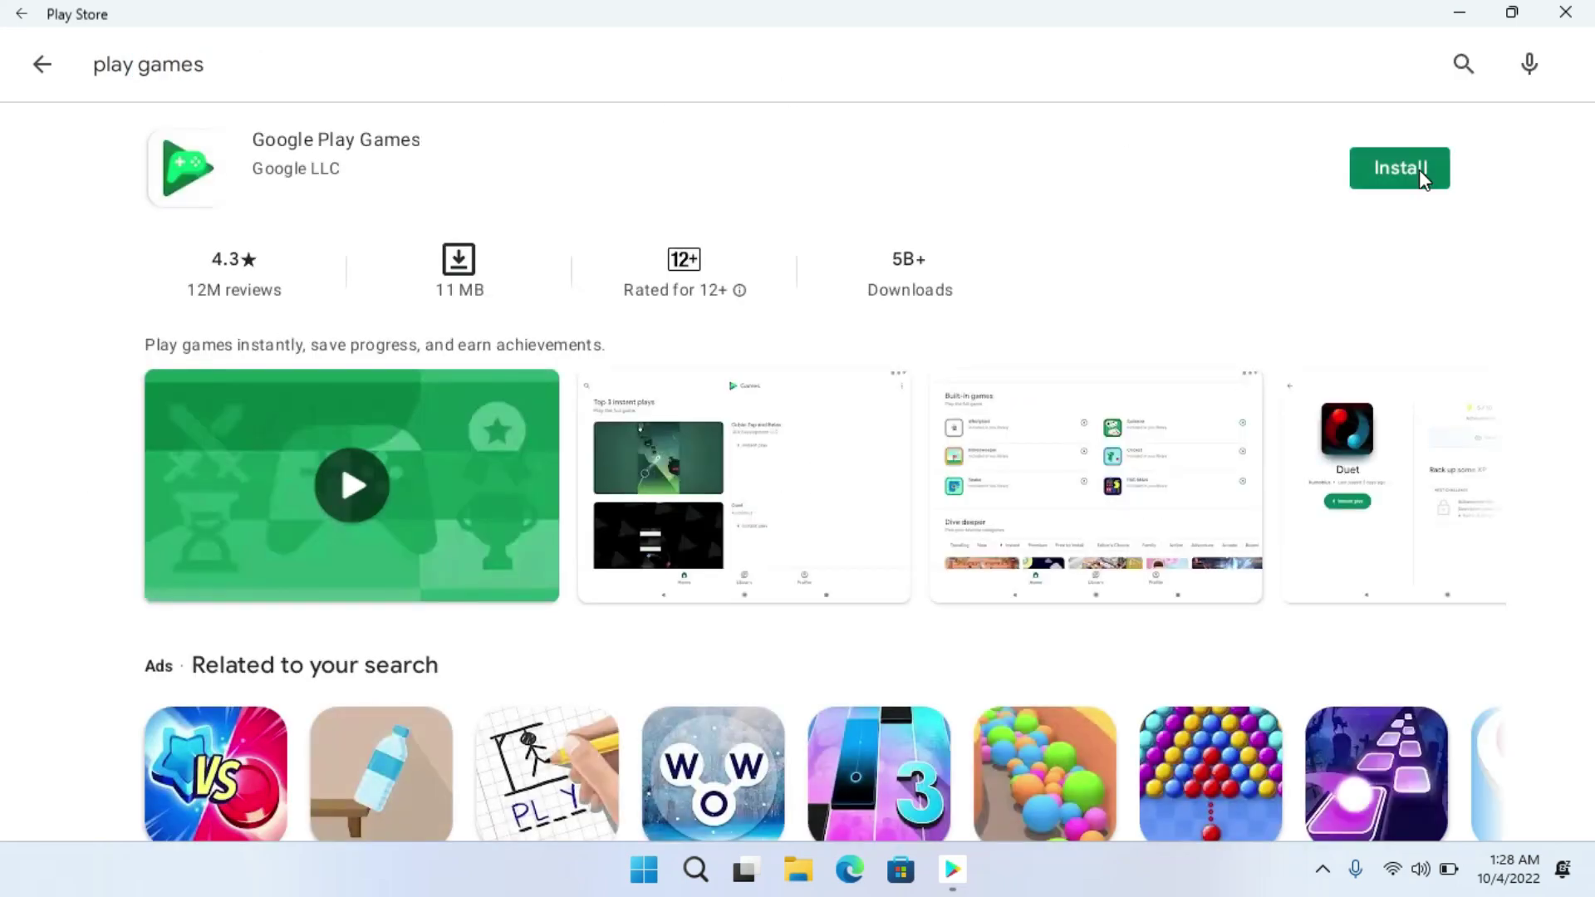
click(1418, 170)
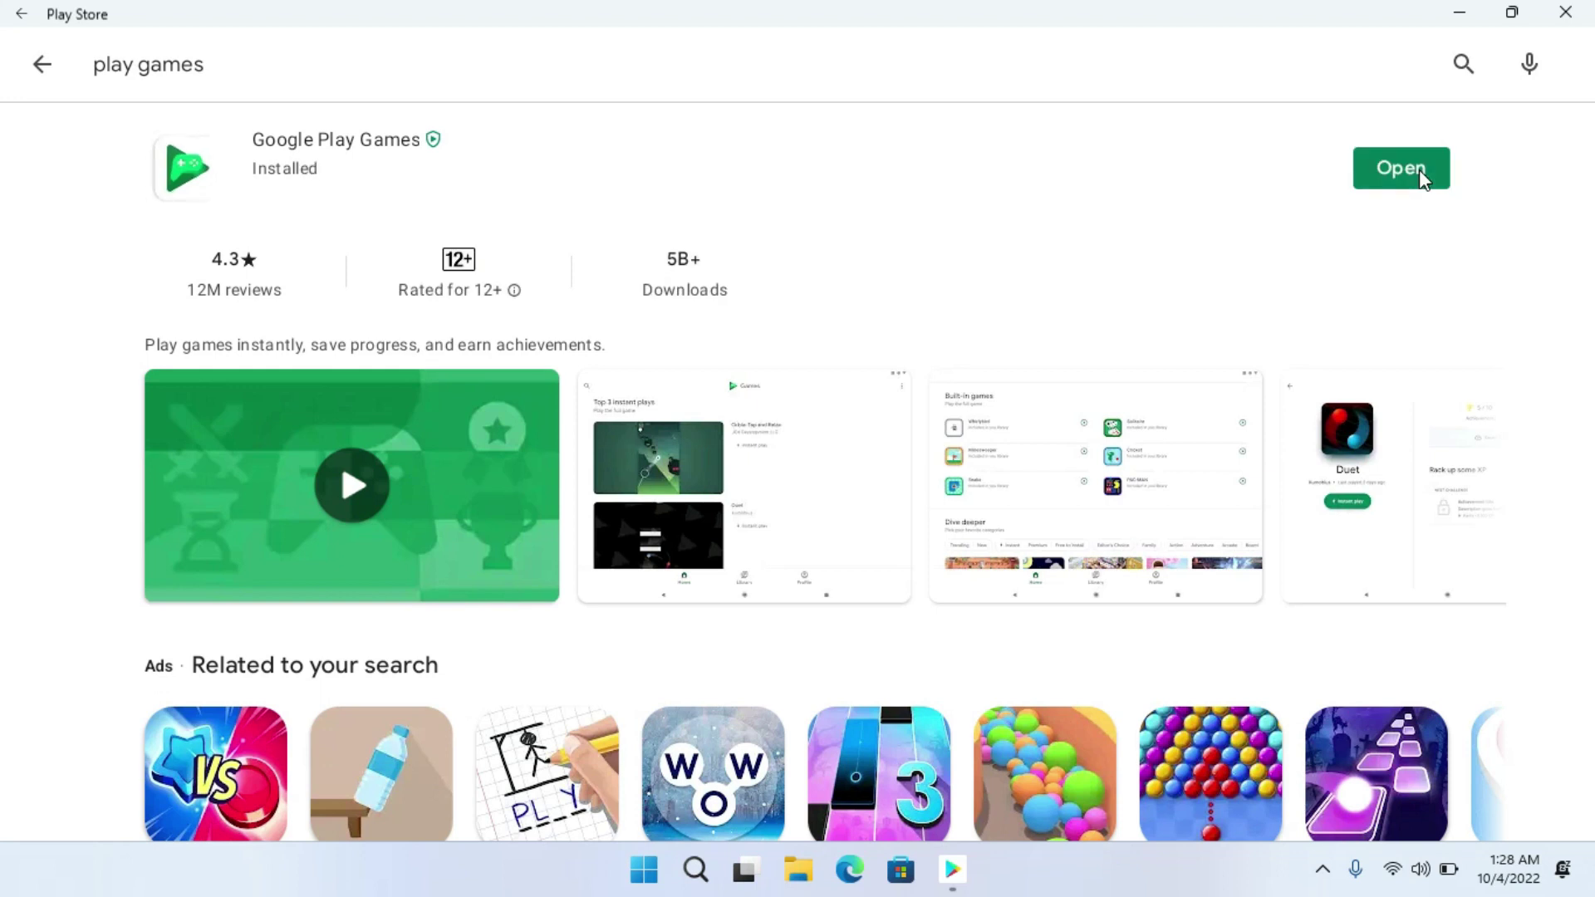
click(1425, 167)
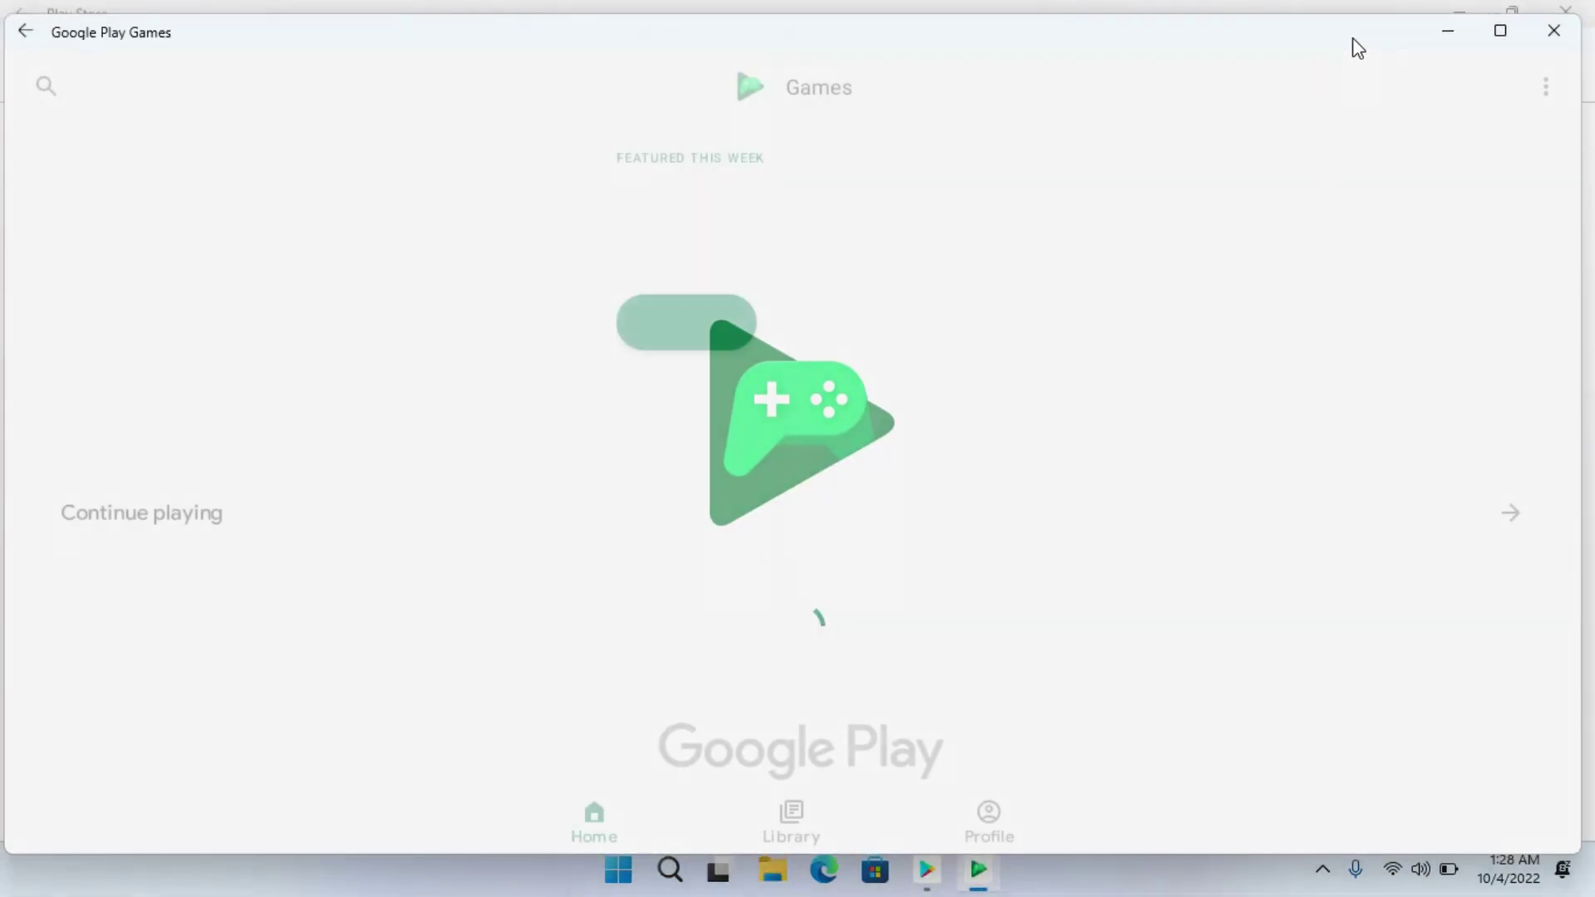
Start Snake from the Play Games Home page and narrow its game window
scroll(601, 501, down, 2)
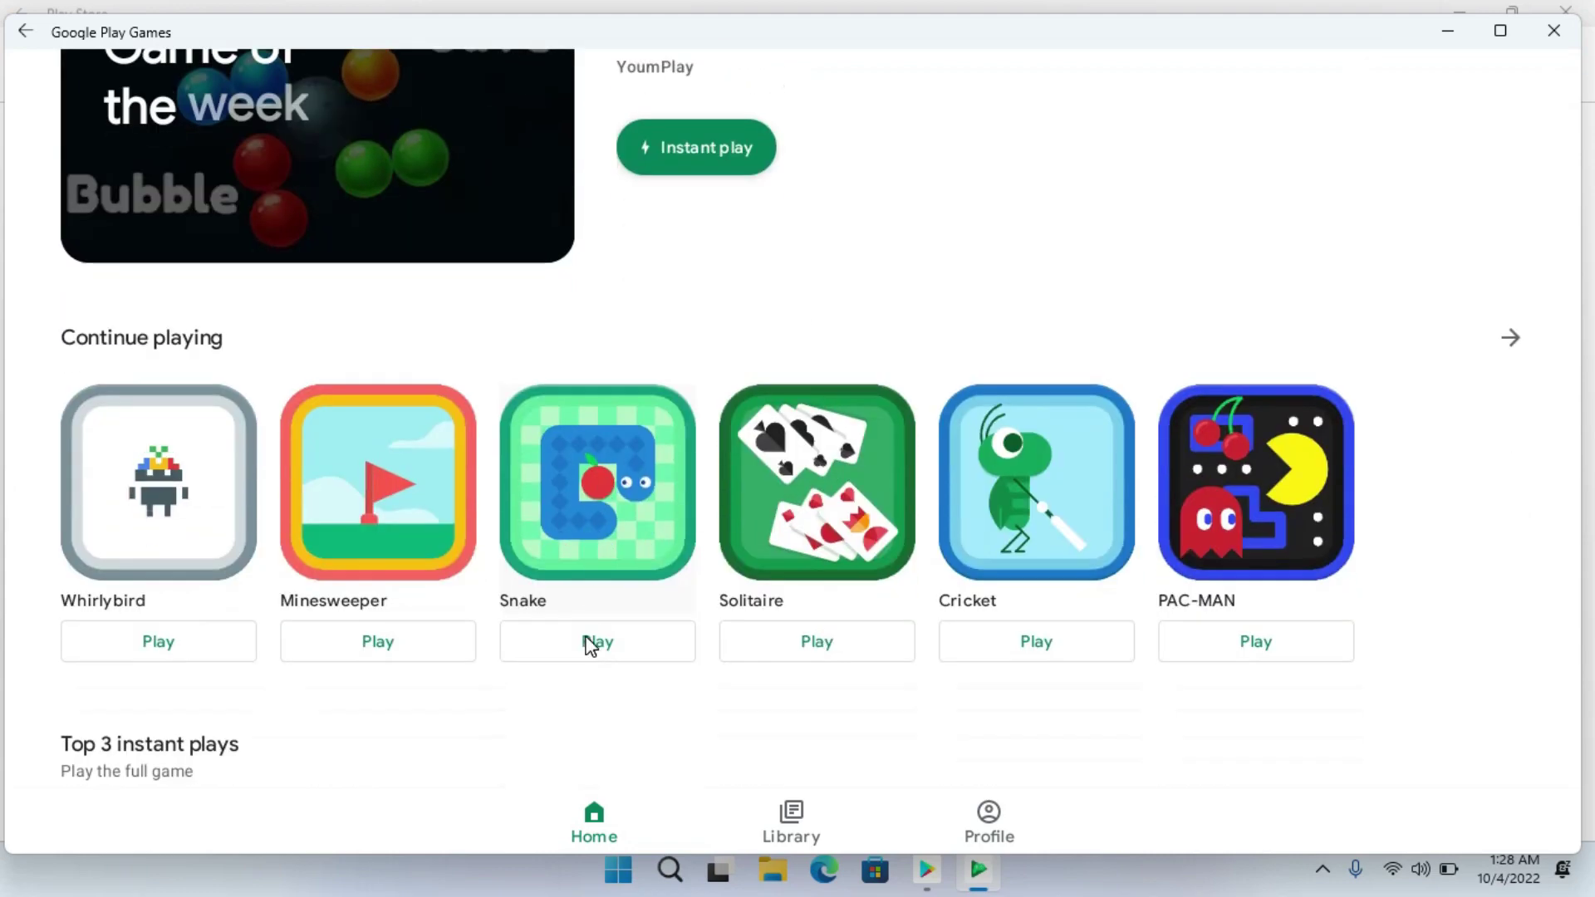
click(589, 646)
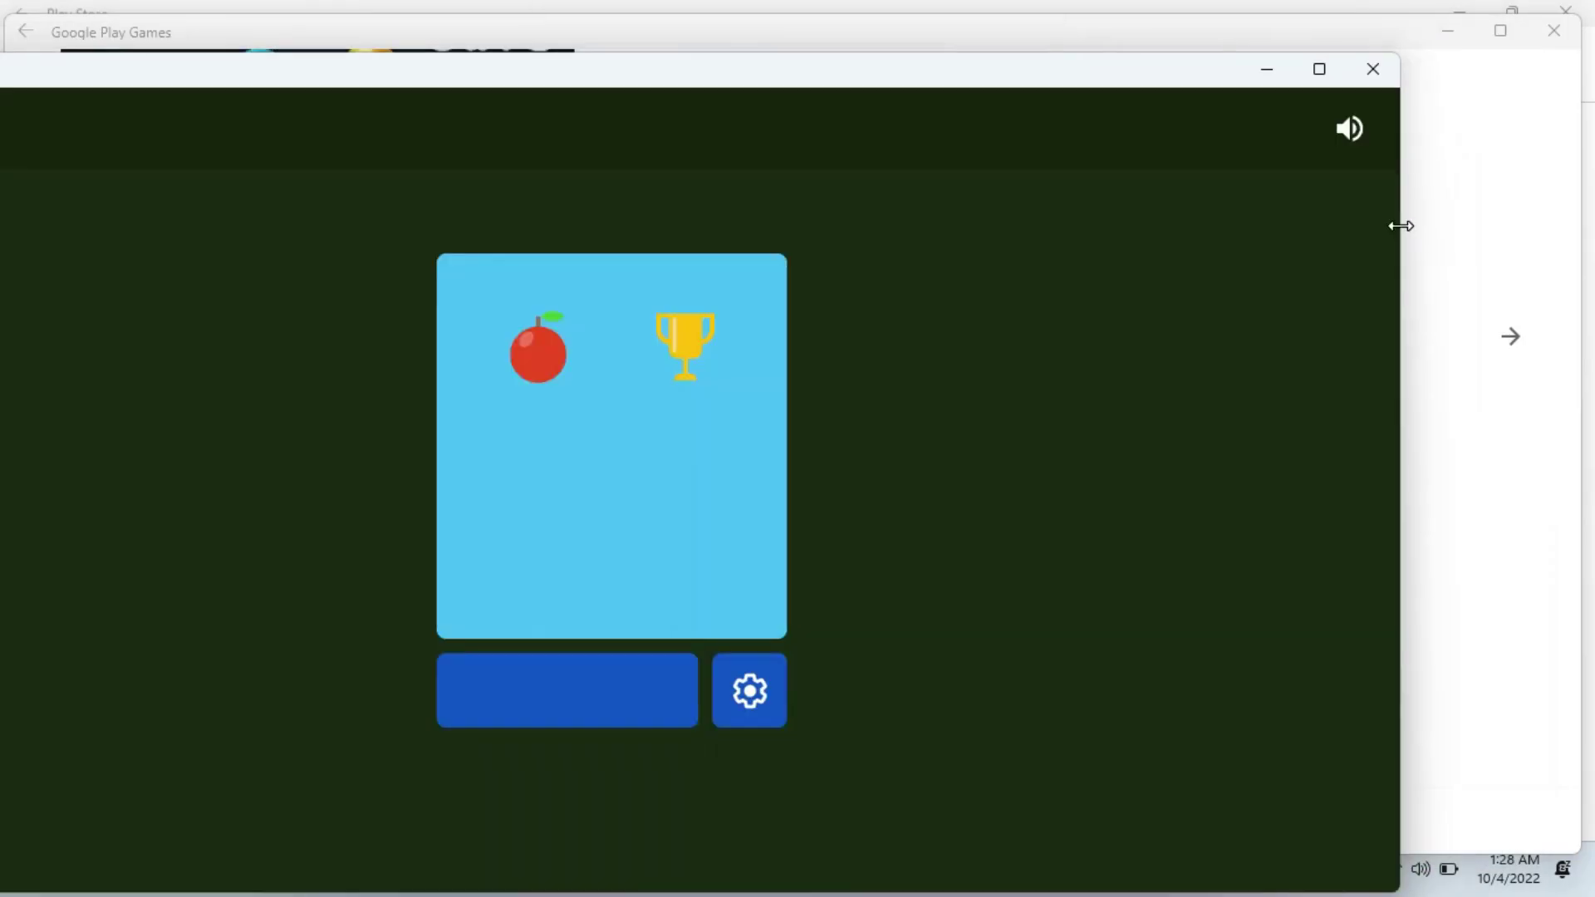
drag(1399, 225, 283, 149)
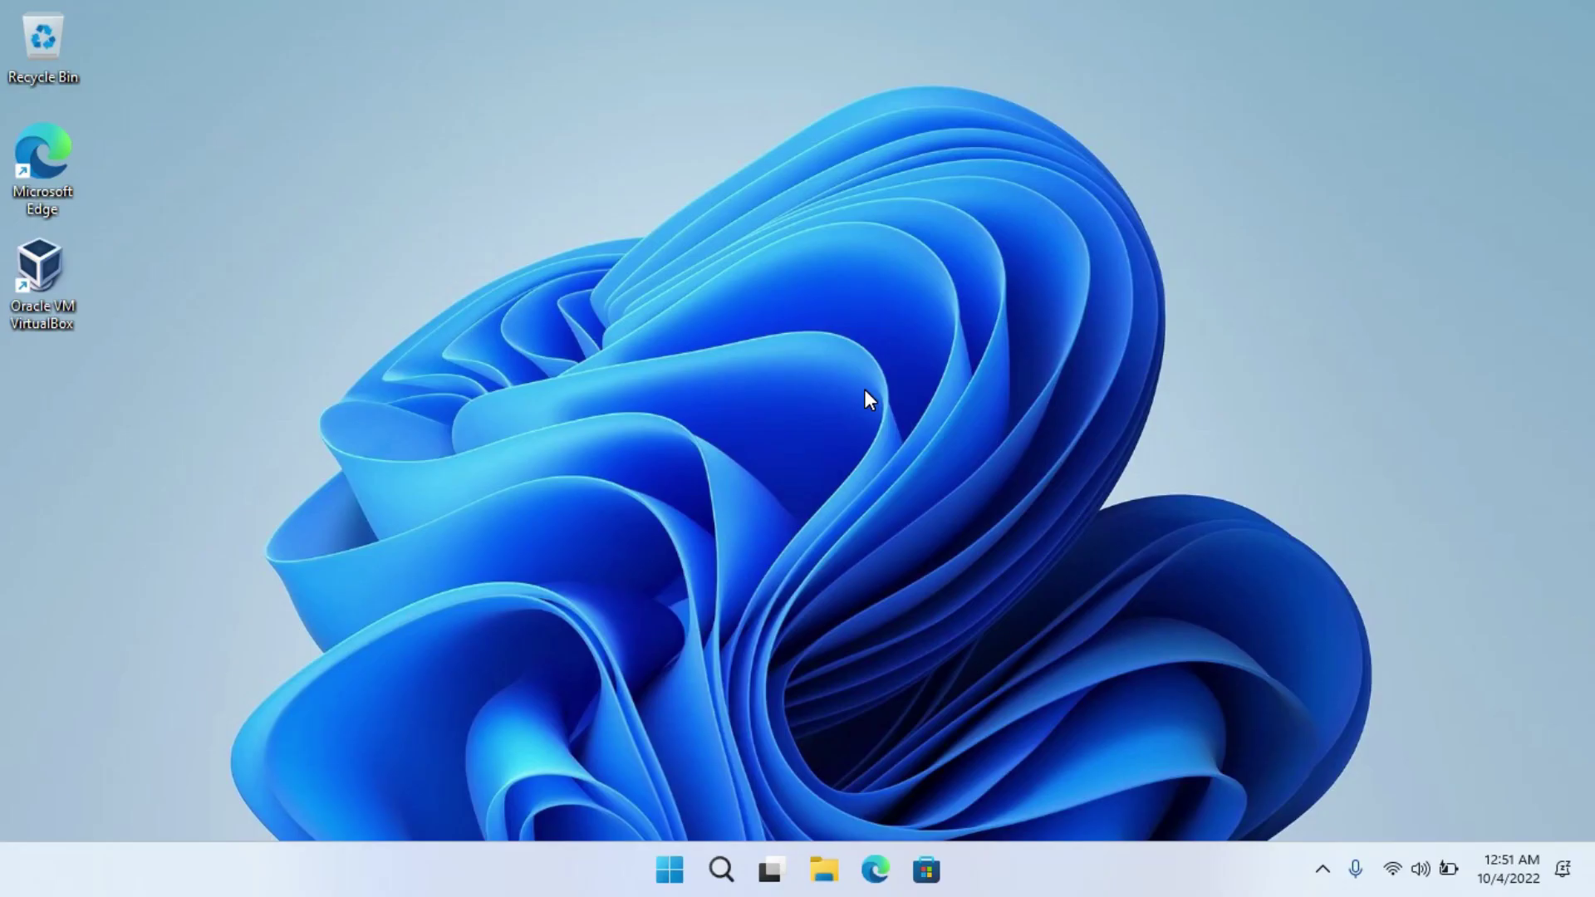
Tick Virtual Machine Platform in Windows Features, reached via a 'tu' Start search, and apply with OK
key(super)
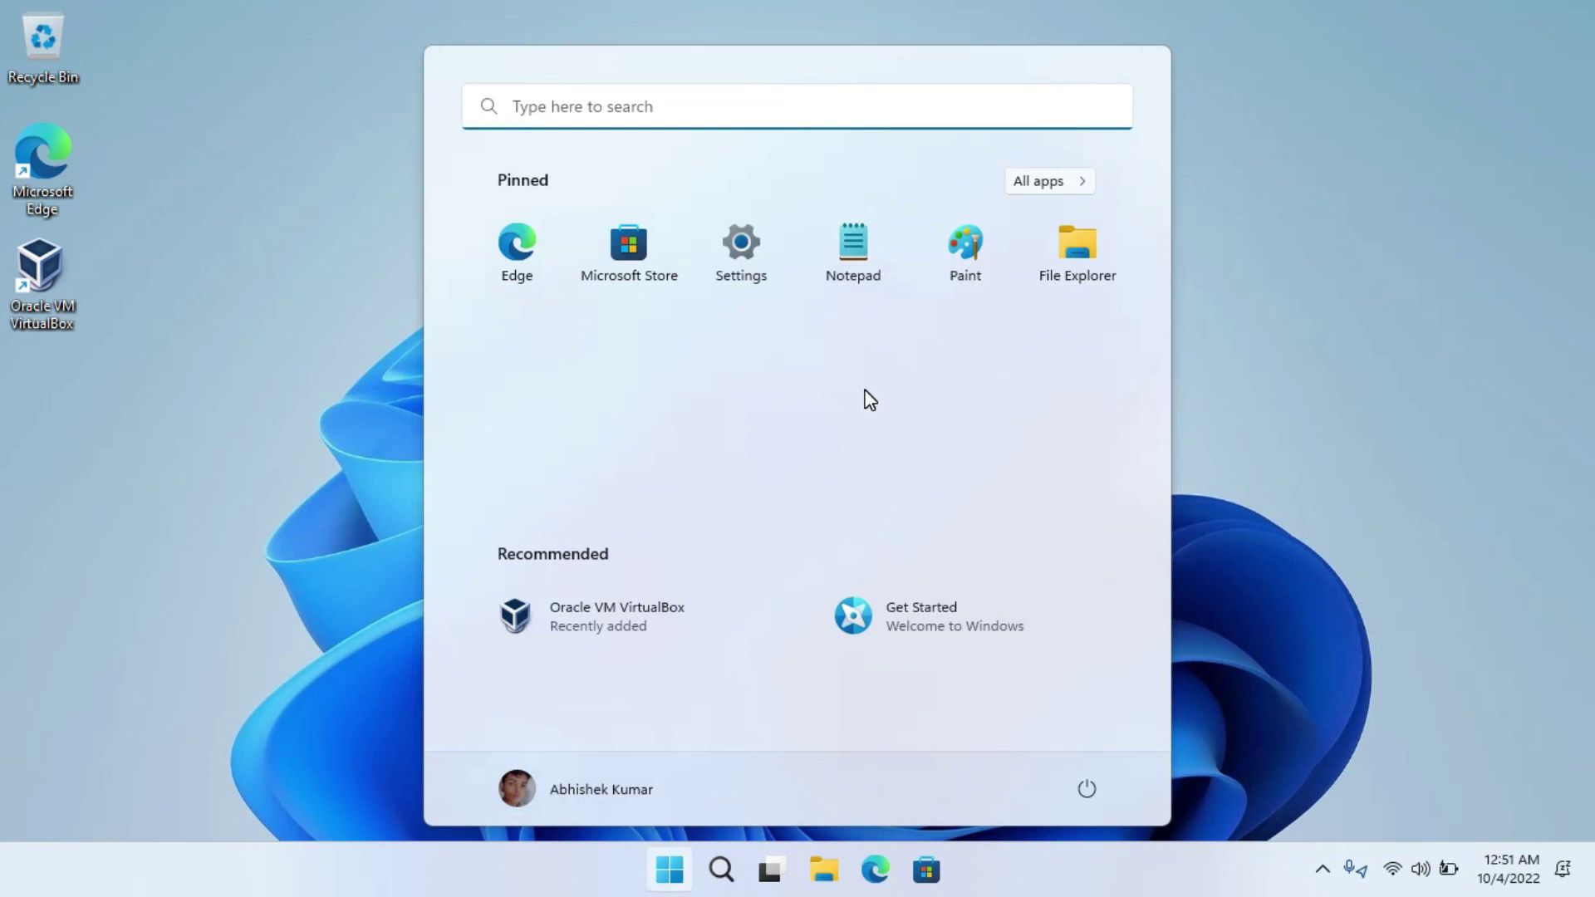
text(tu)
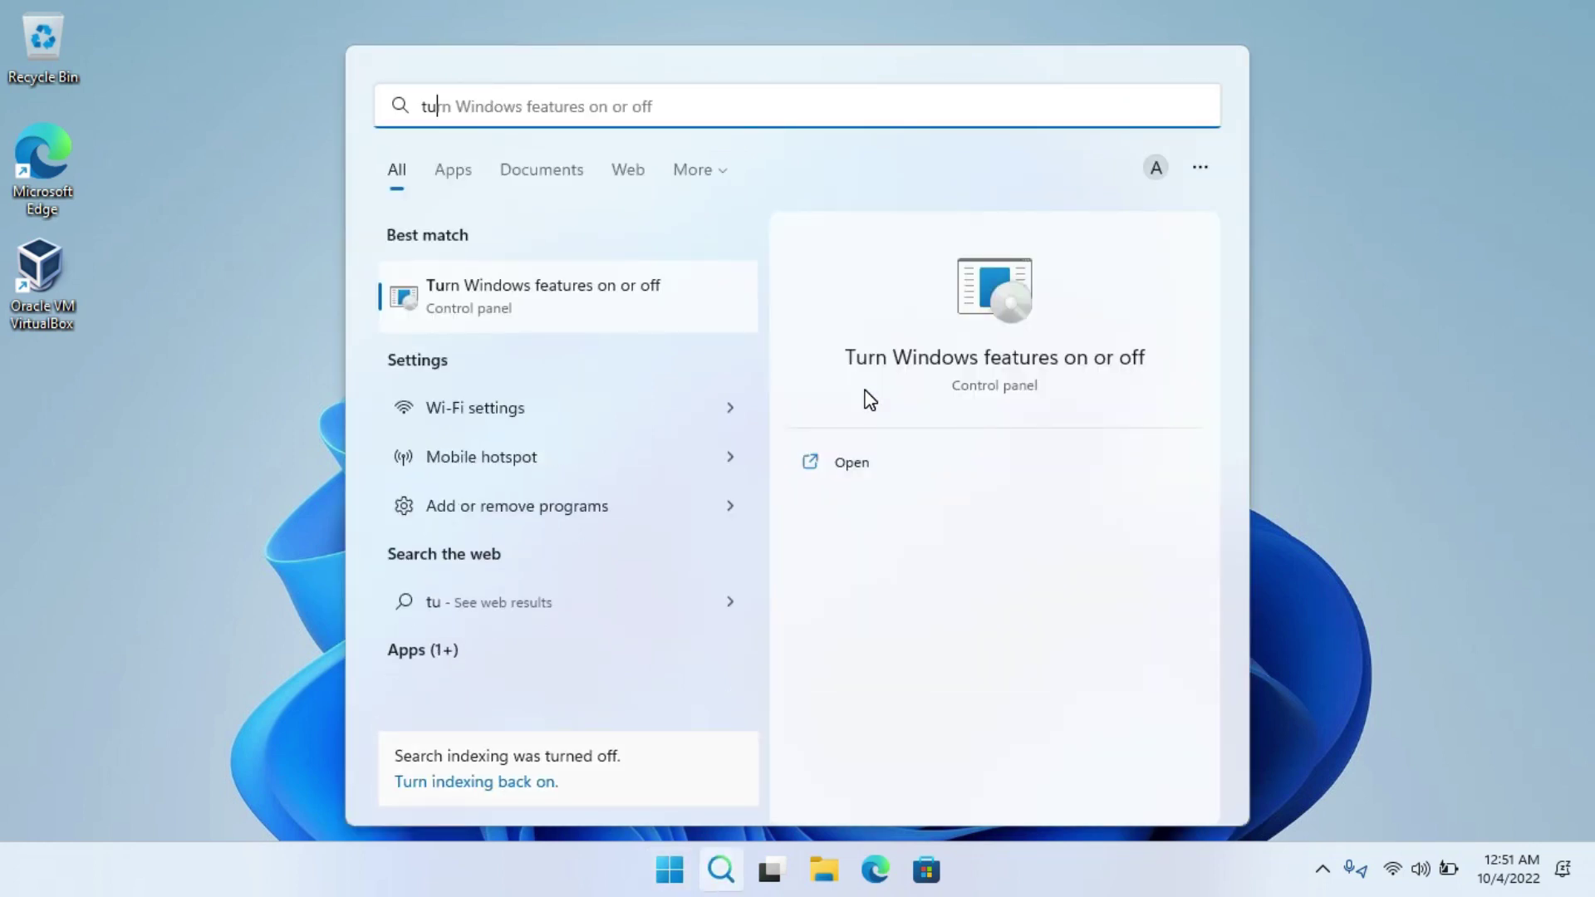
key(Return)
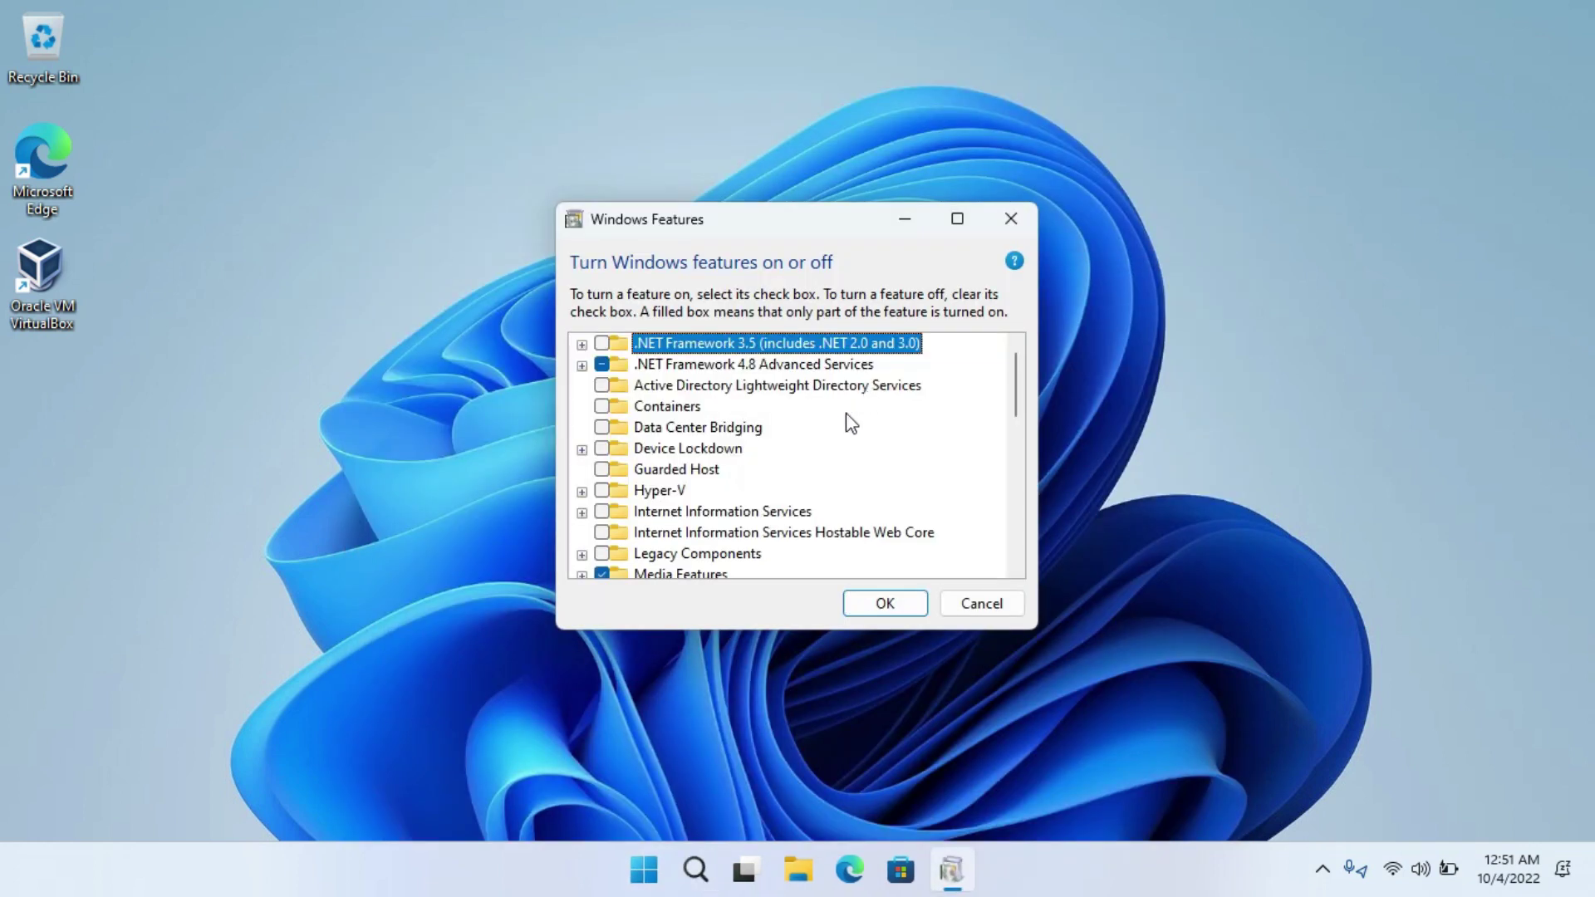
scroll(825, 534, down, 2)
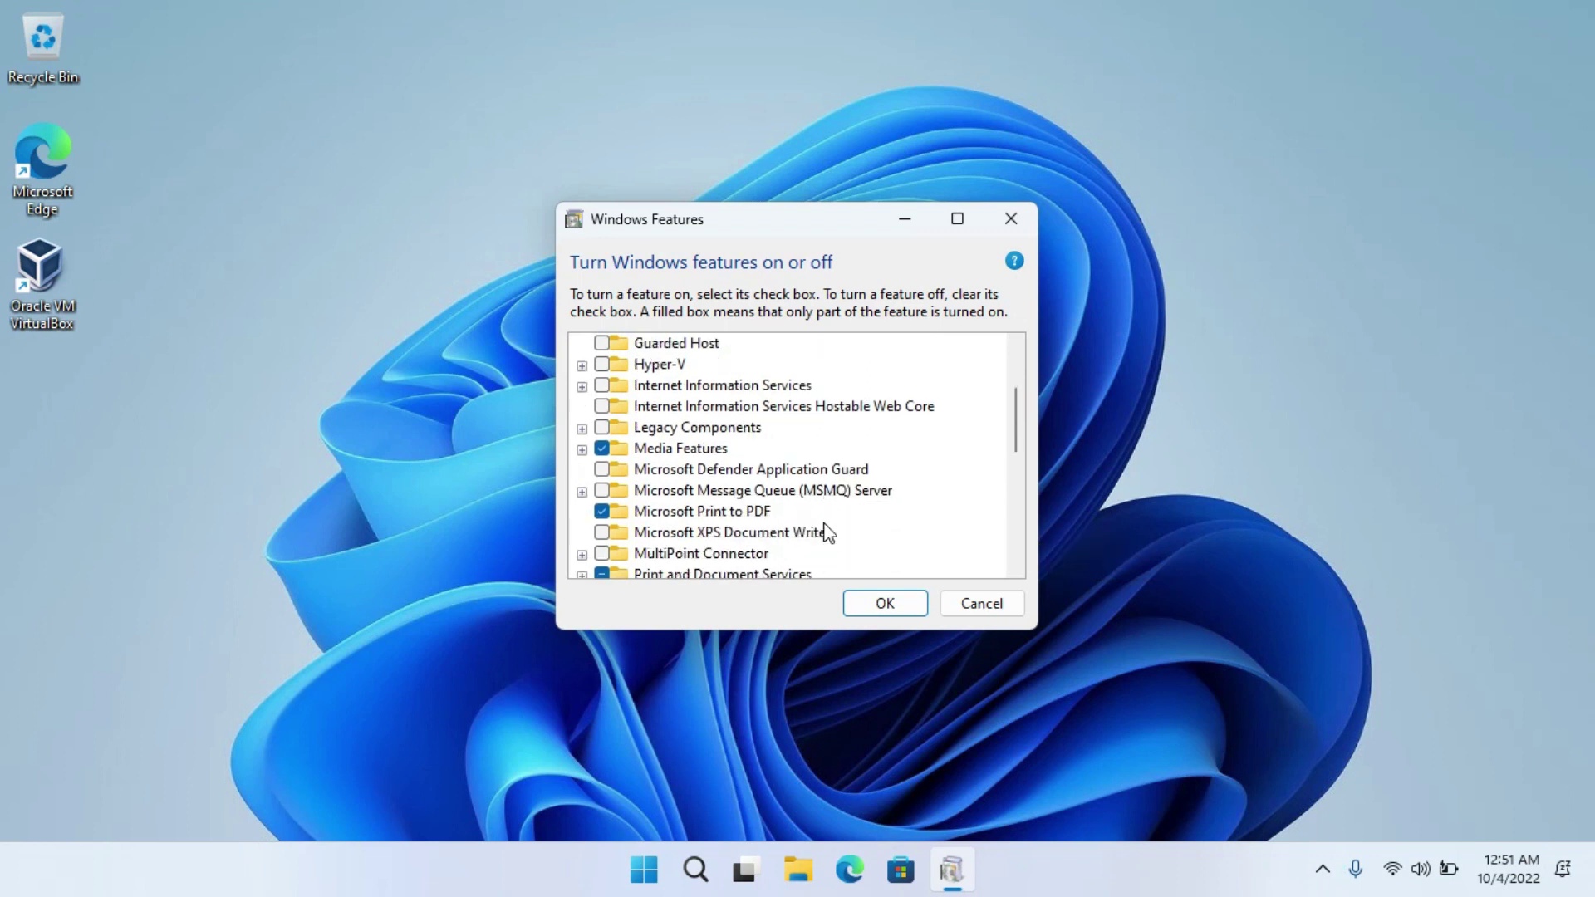
scroll(826, 534, down, 5)
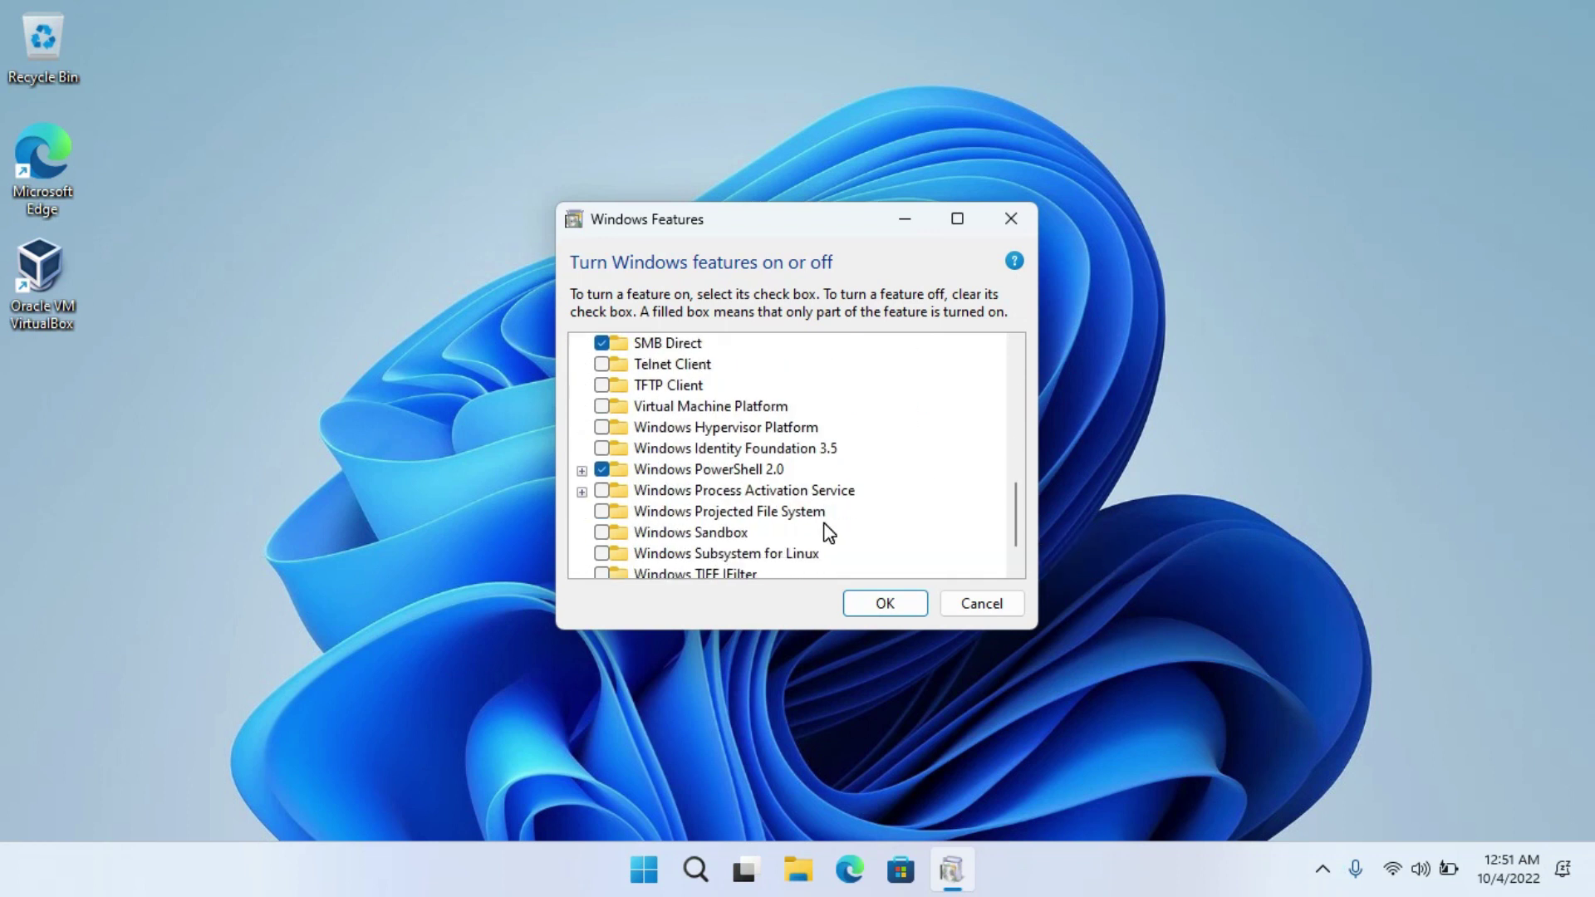
click(601, 406)
click(864, 606)
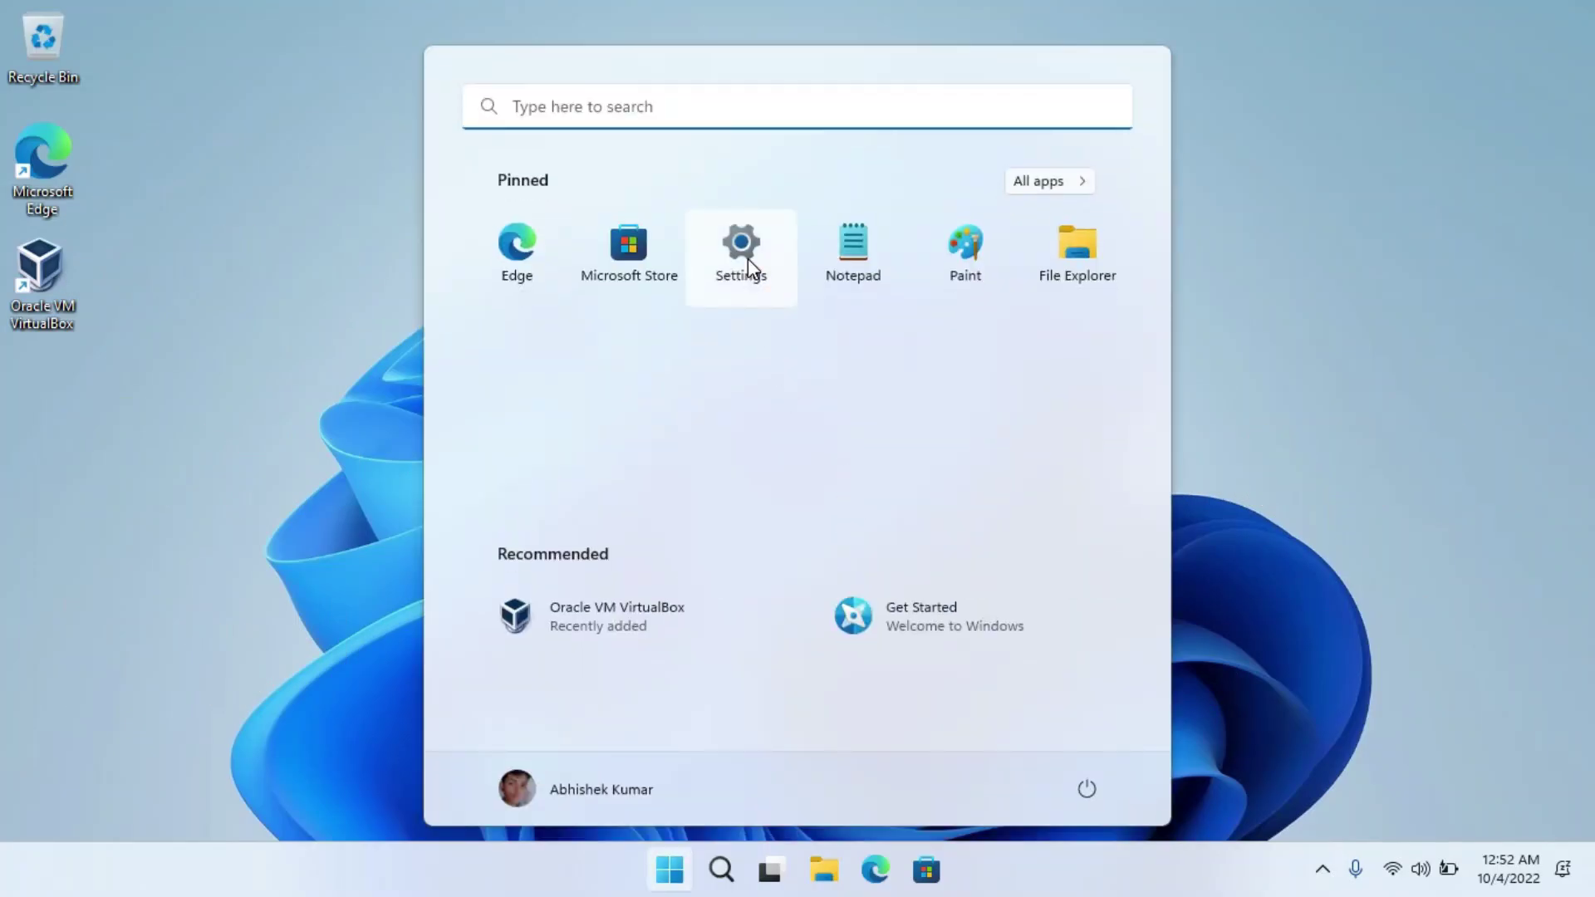
Search Settings for 'developer' and switch Developer Mode on in the developer settings page
click(748, 258)
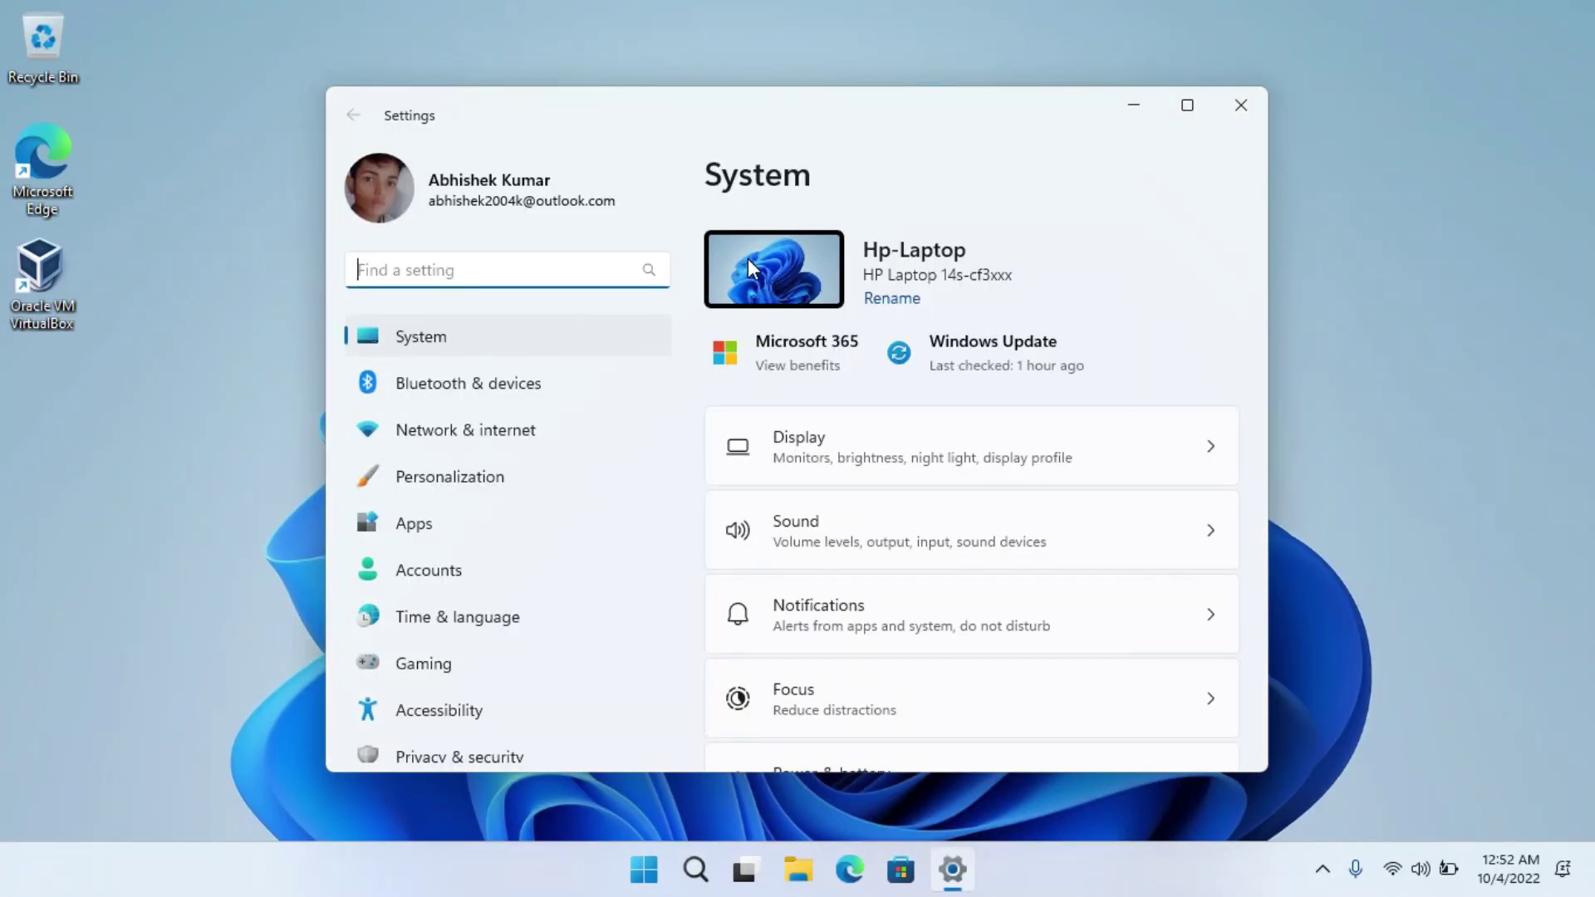
text(dev)
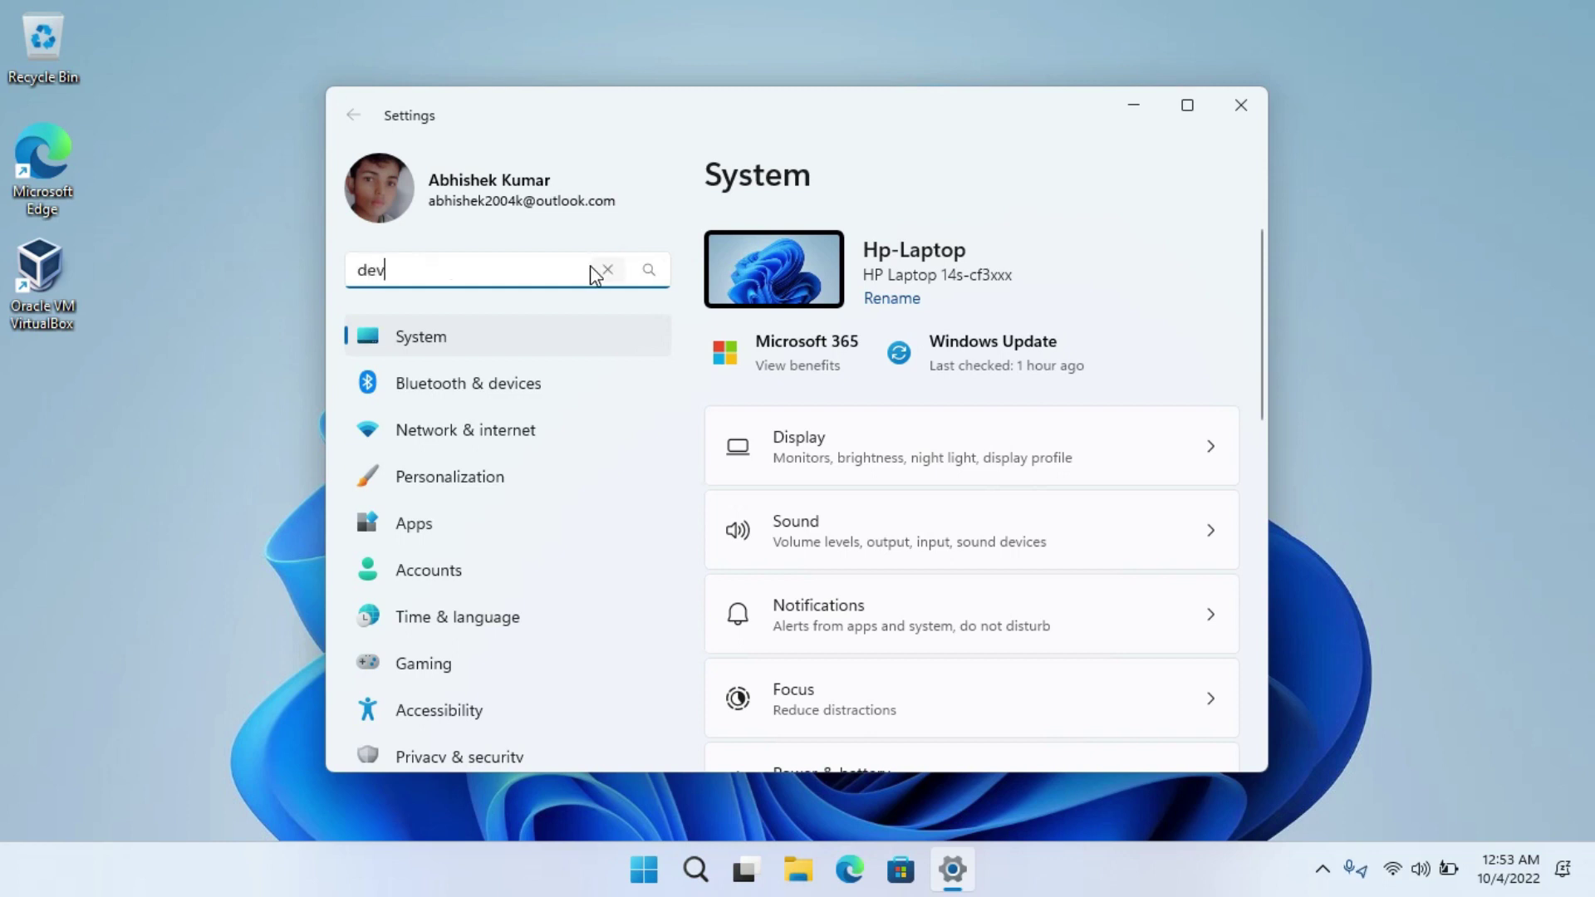
text(eloper)
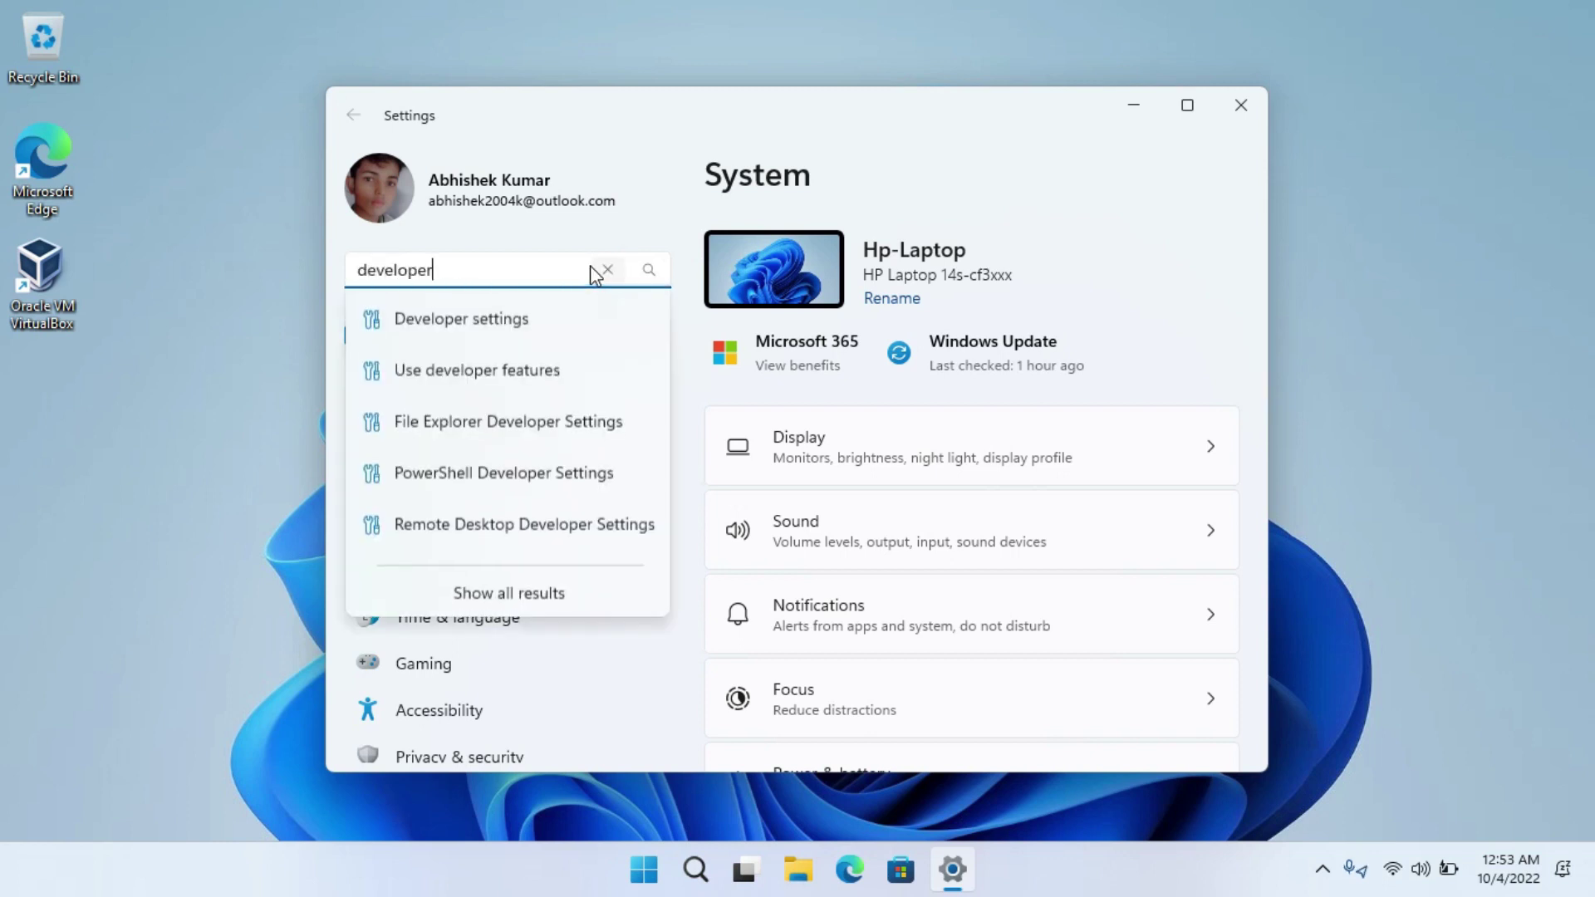
click(489, 328)
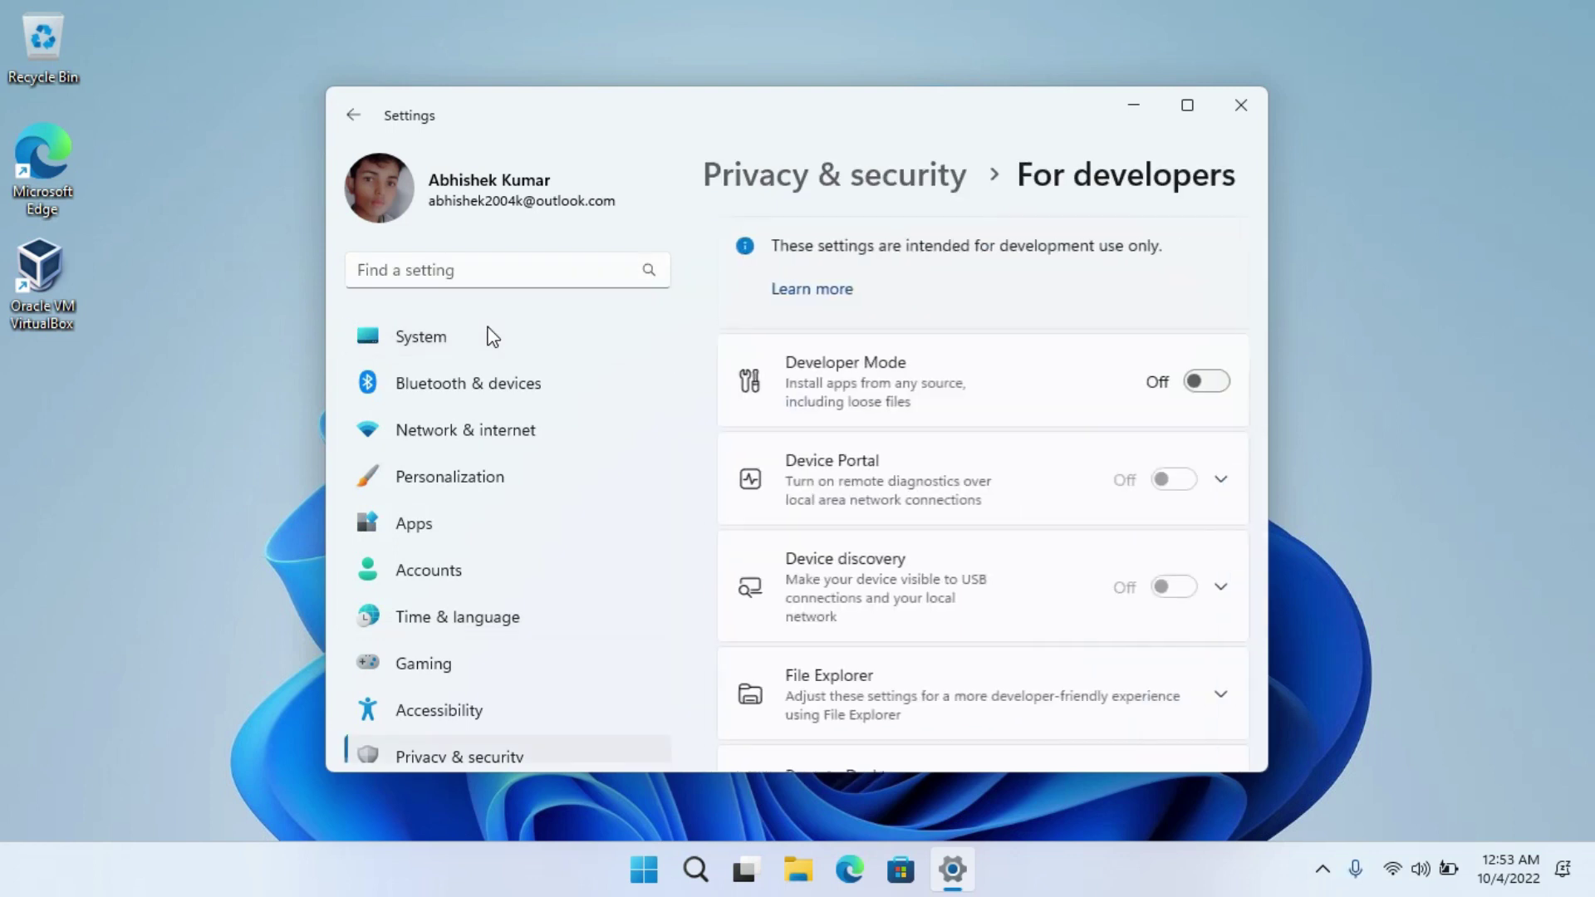
click(1185, 381)
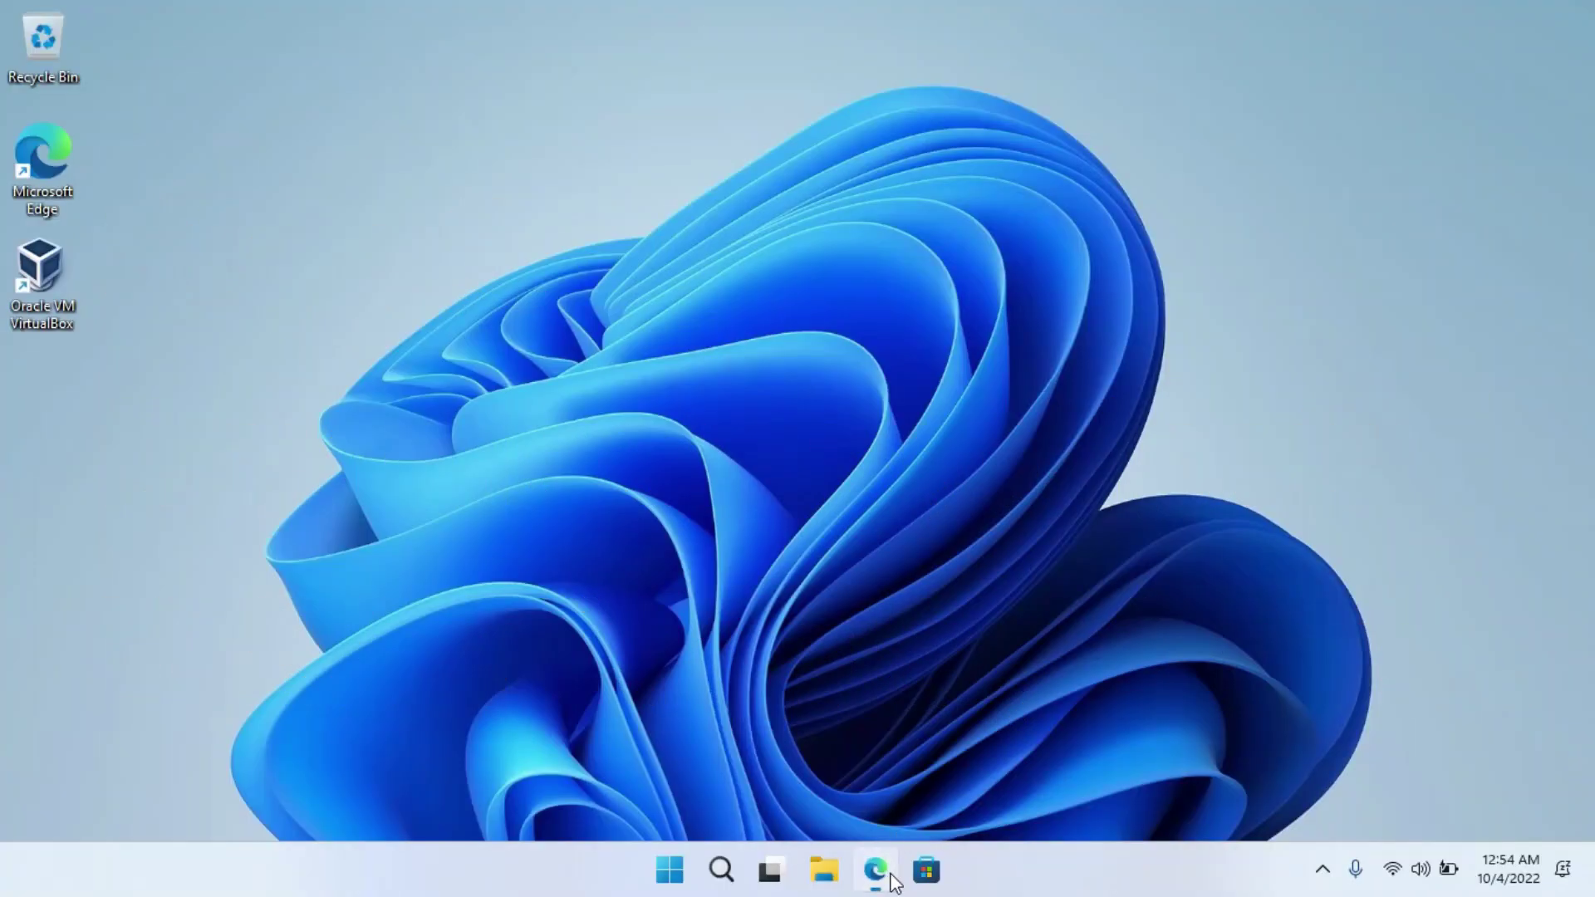
Download WSA-With-Play-Store-2207.400000.12.0_x64.zip past the scan warning and view it in Downloads
click(891, 871)
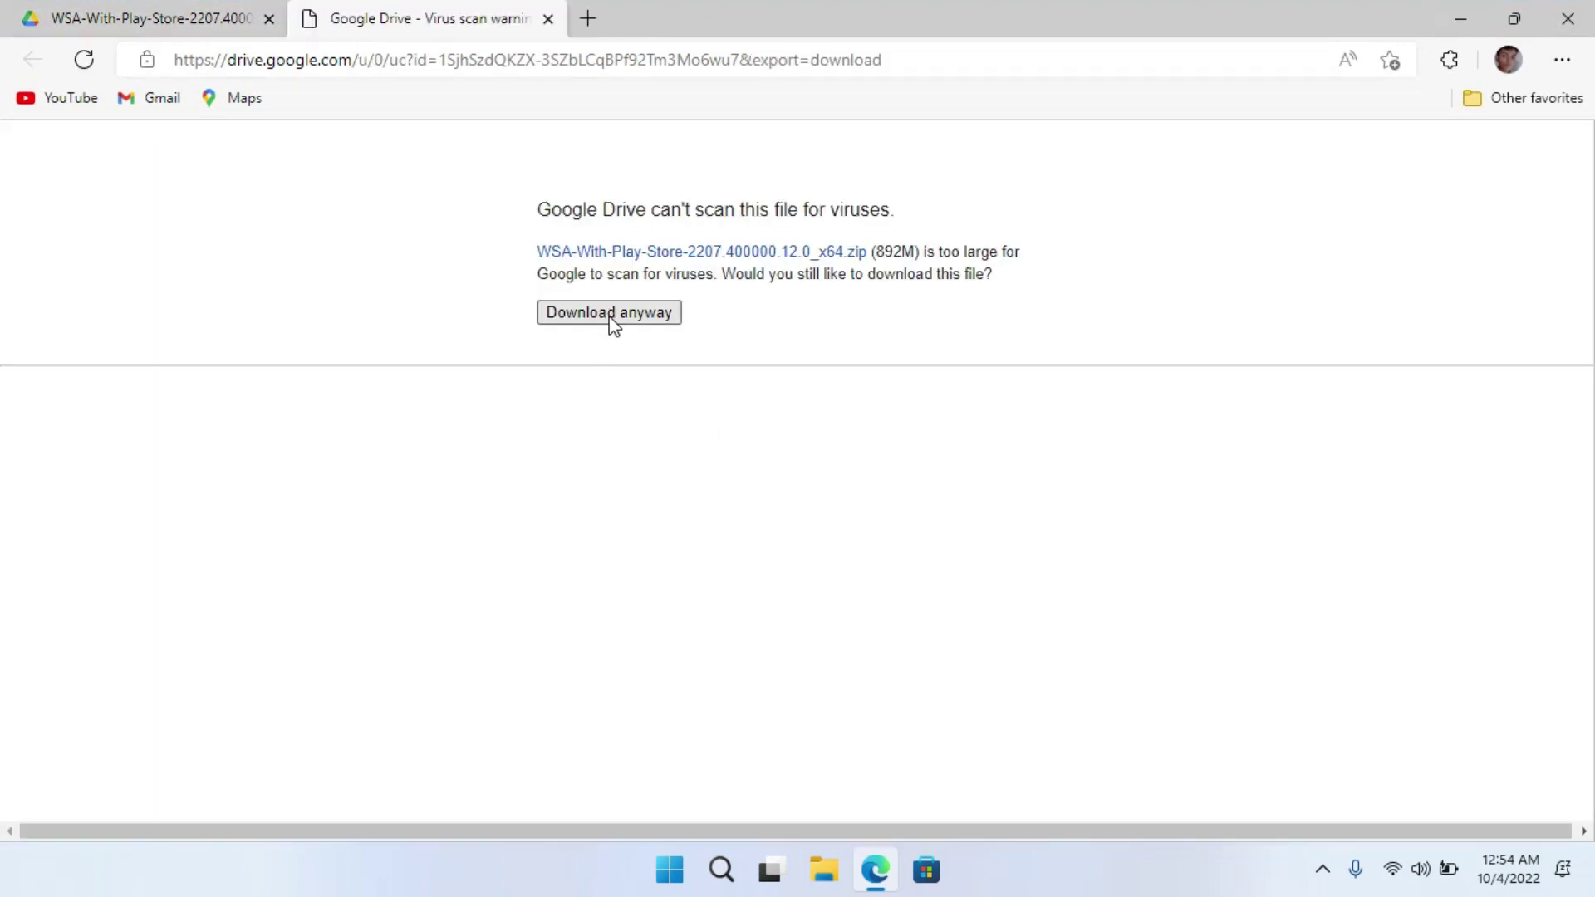
click(608, 322)
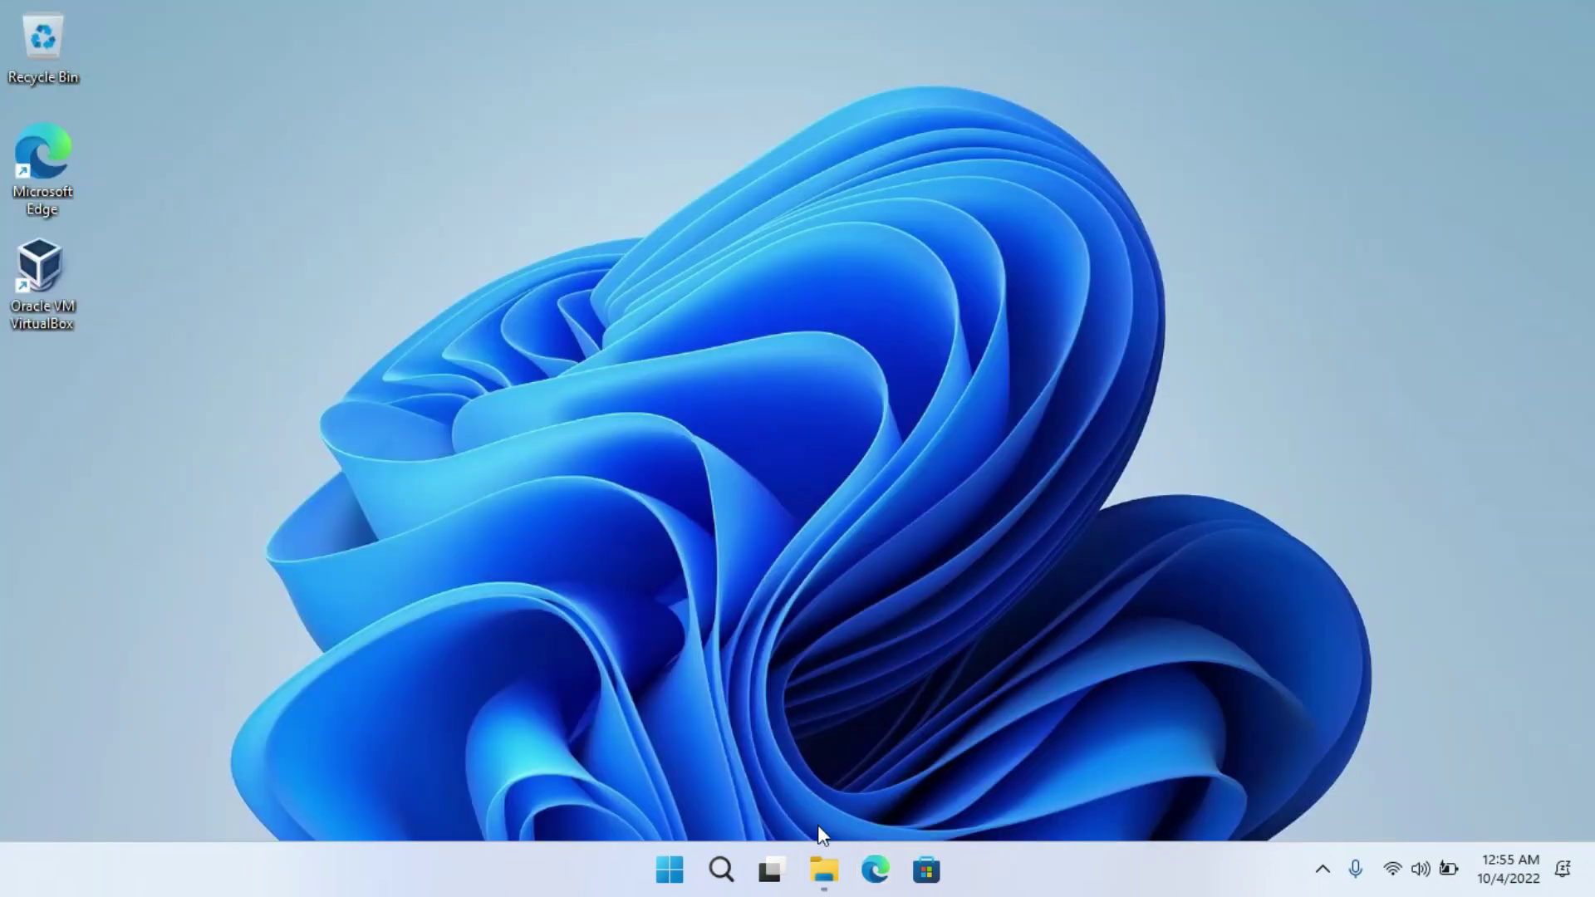
click(823, 868)
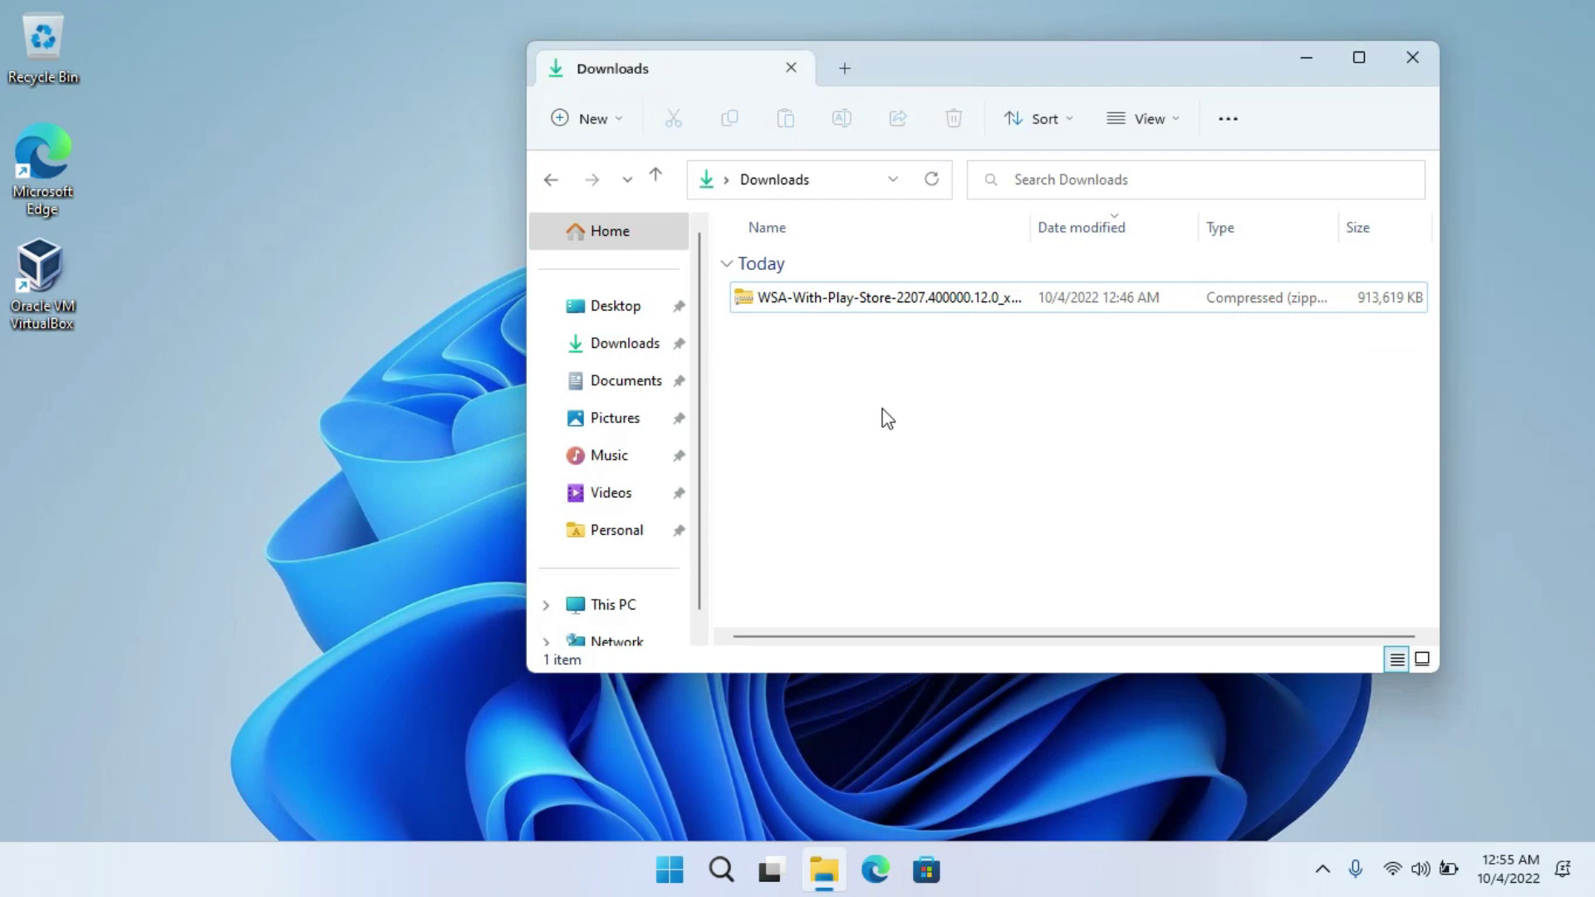
Start Extract All on the WSA zip and browse for a different destination
click(889, 300)
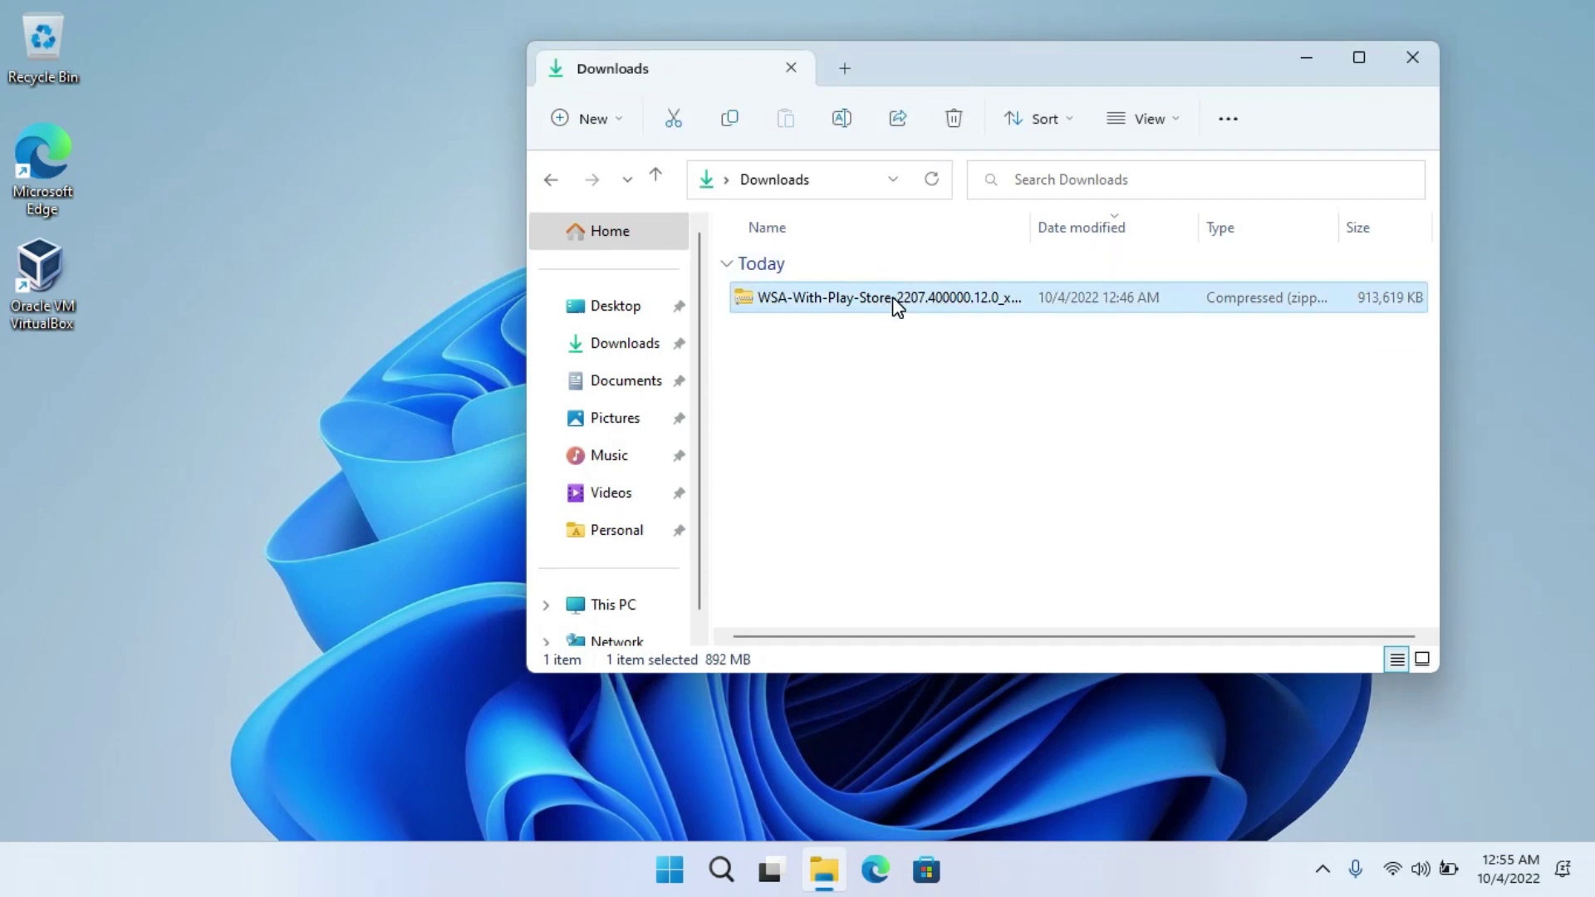
right_click(895, 299)
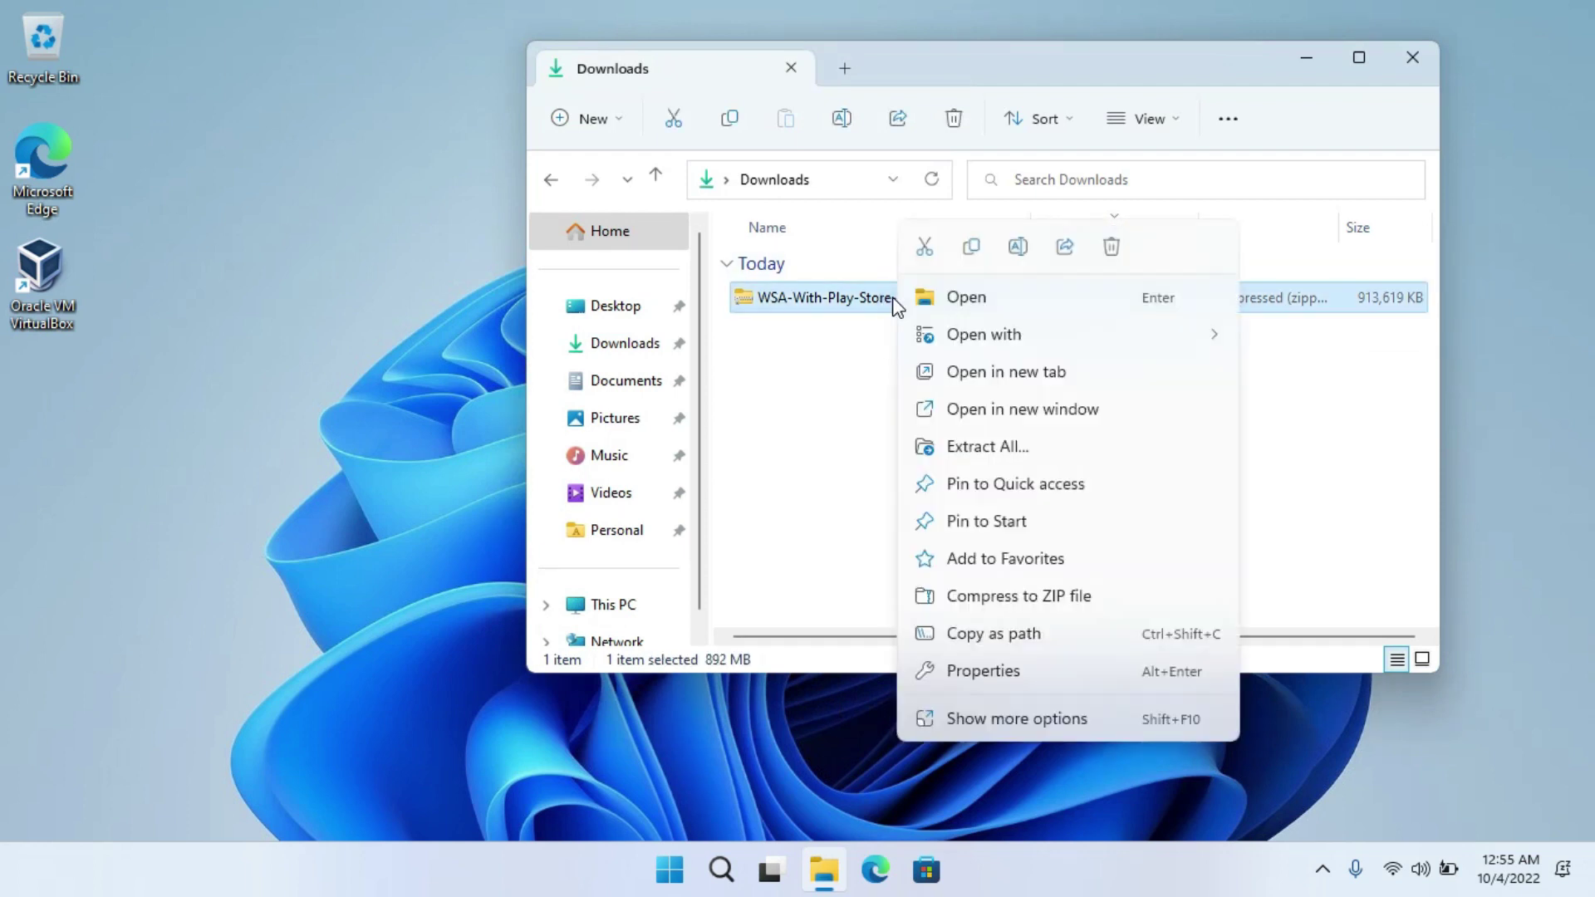
click(976, 449)
click(1035, 346)
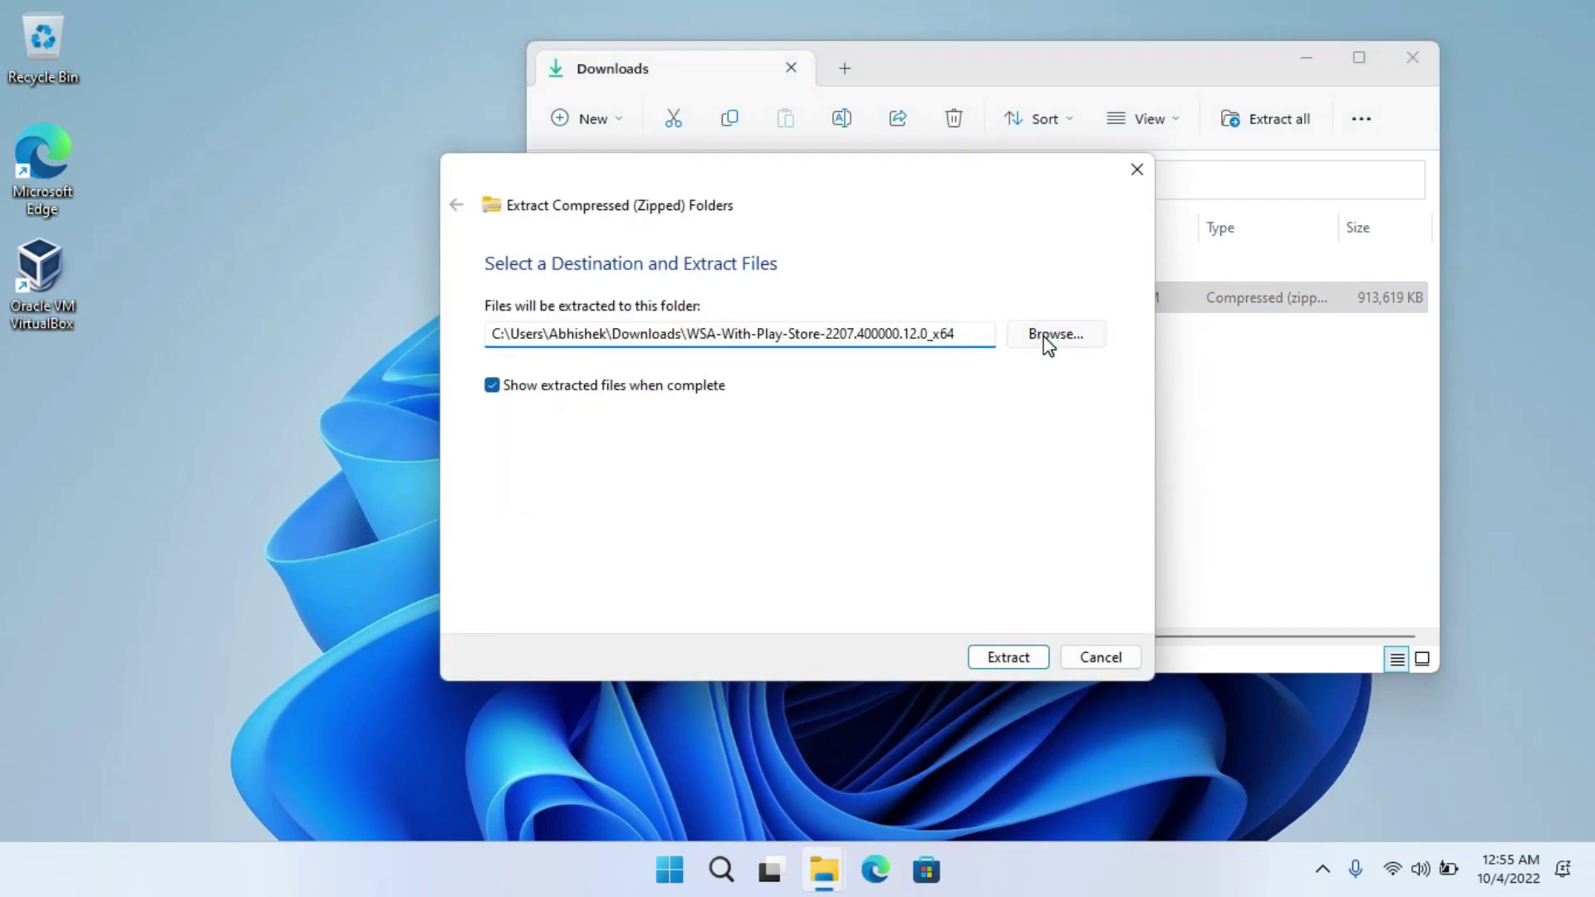
Create a new wsa folder on Local Disk (C:), select it, and extract the archive there
scroll(596, 596, down, 3)
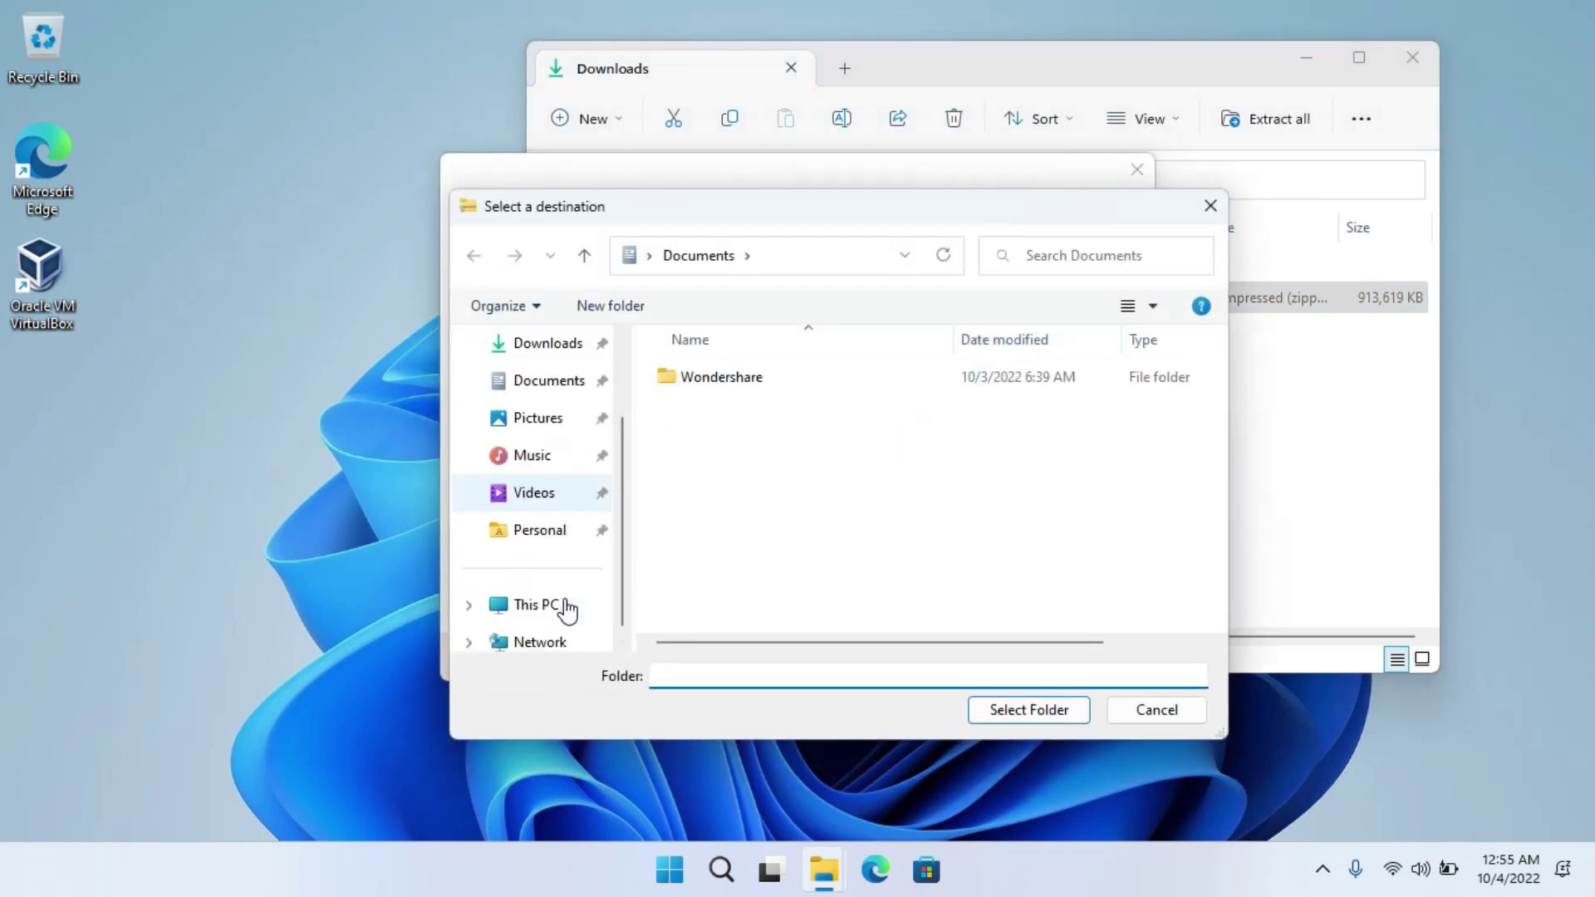
click(542, 608)
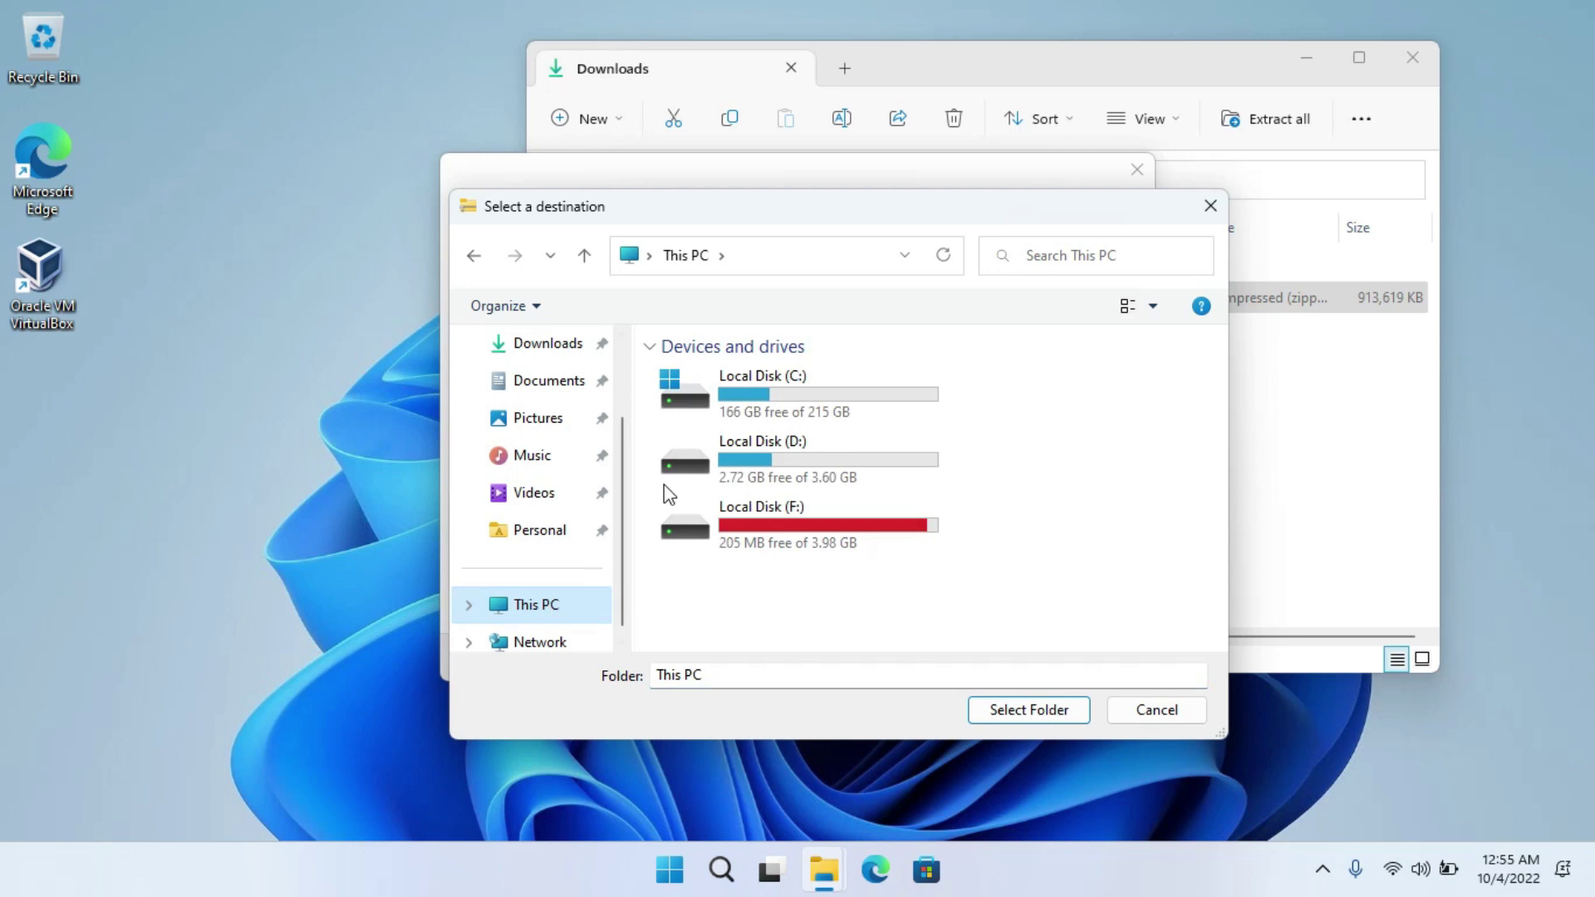
double_click(736, 387)
key(ctrl+shift+n)
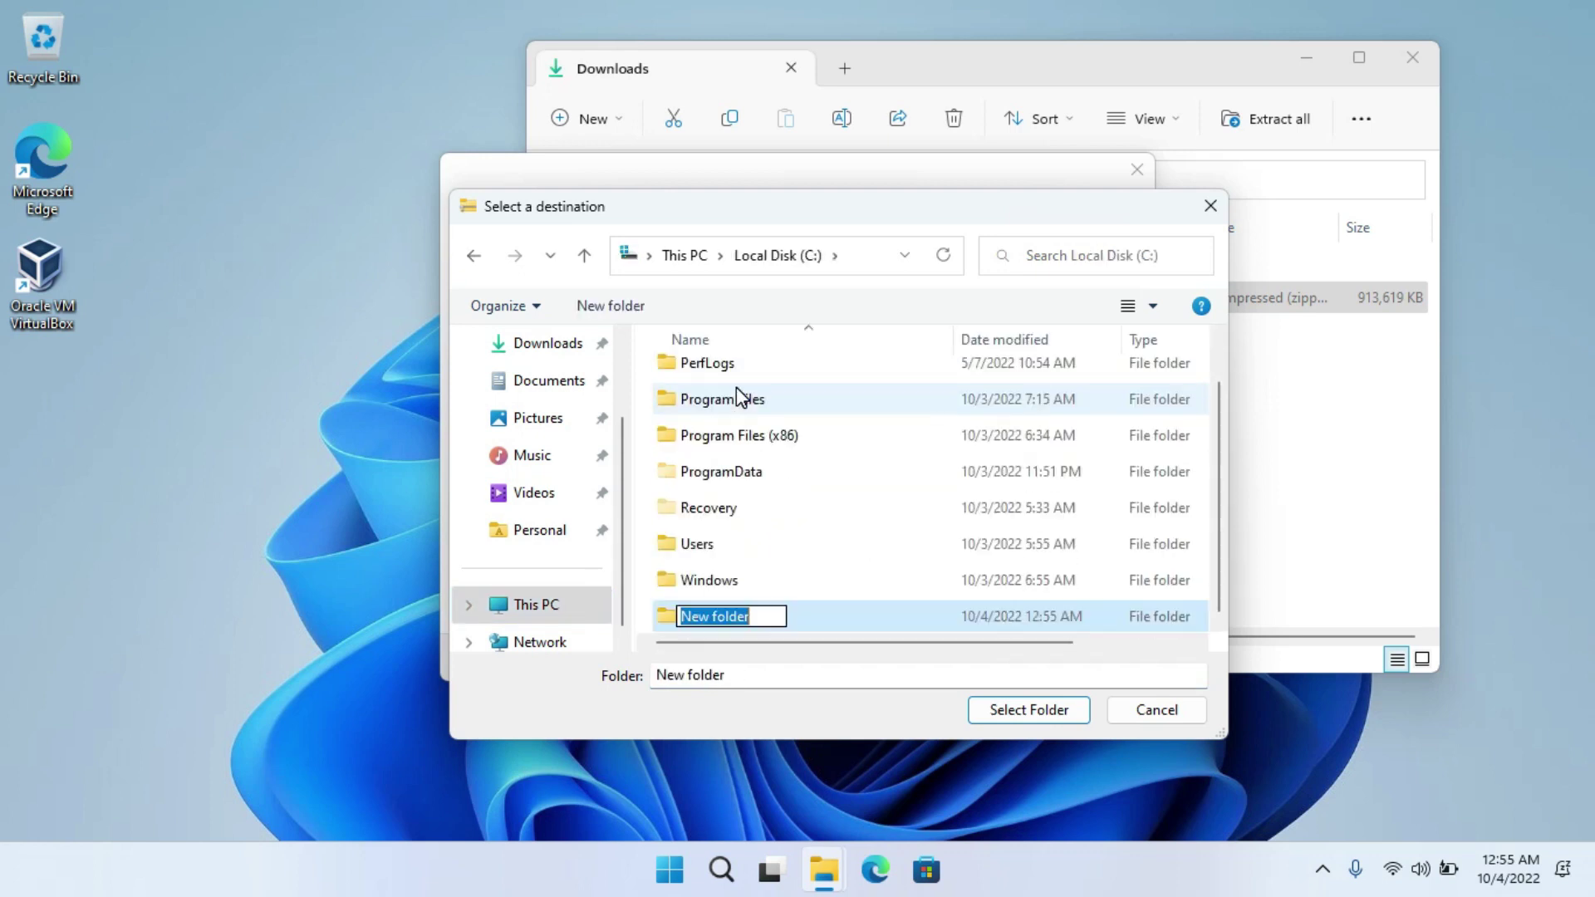
text(wsa)
key(Return)
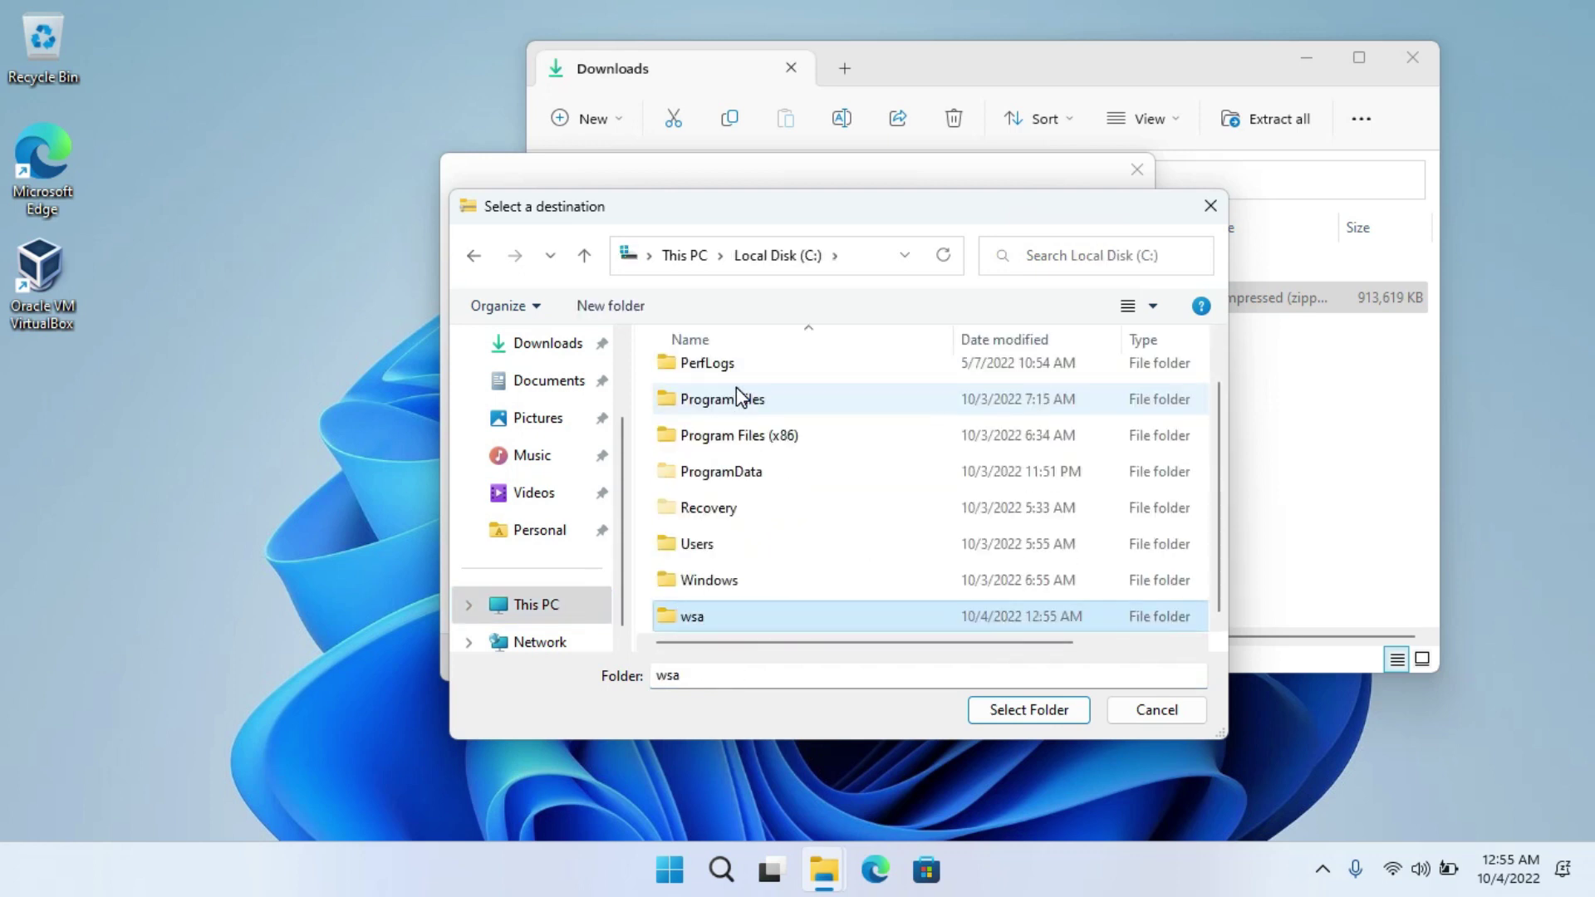
click(1020, 715)
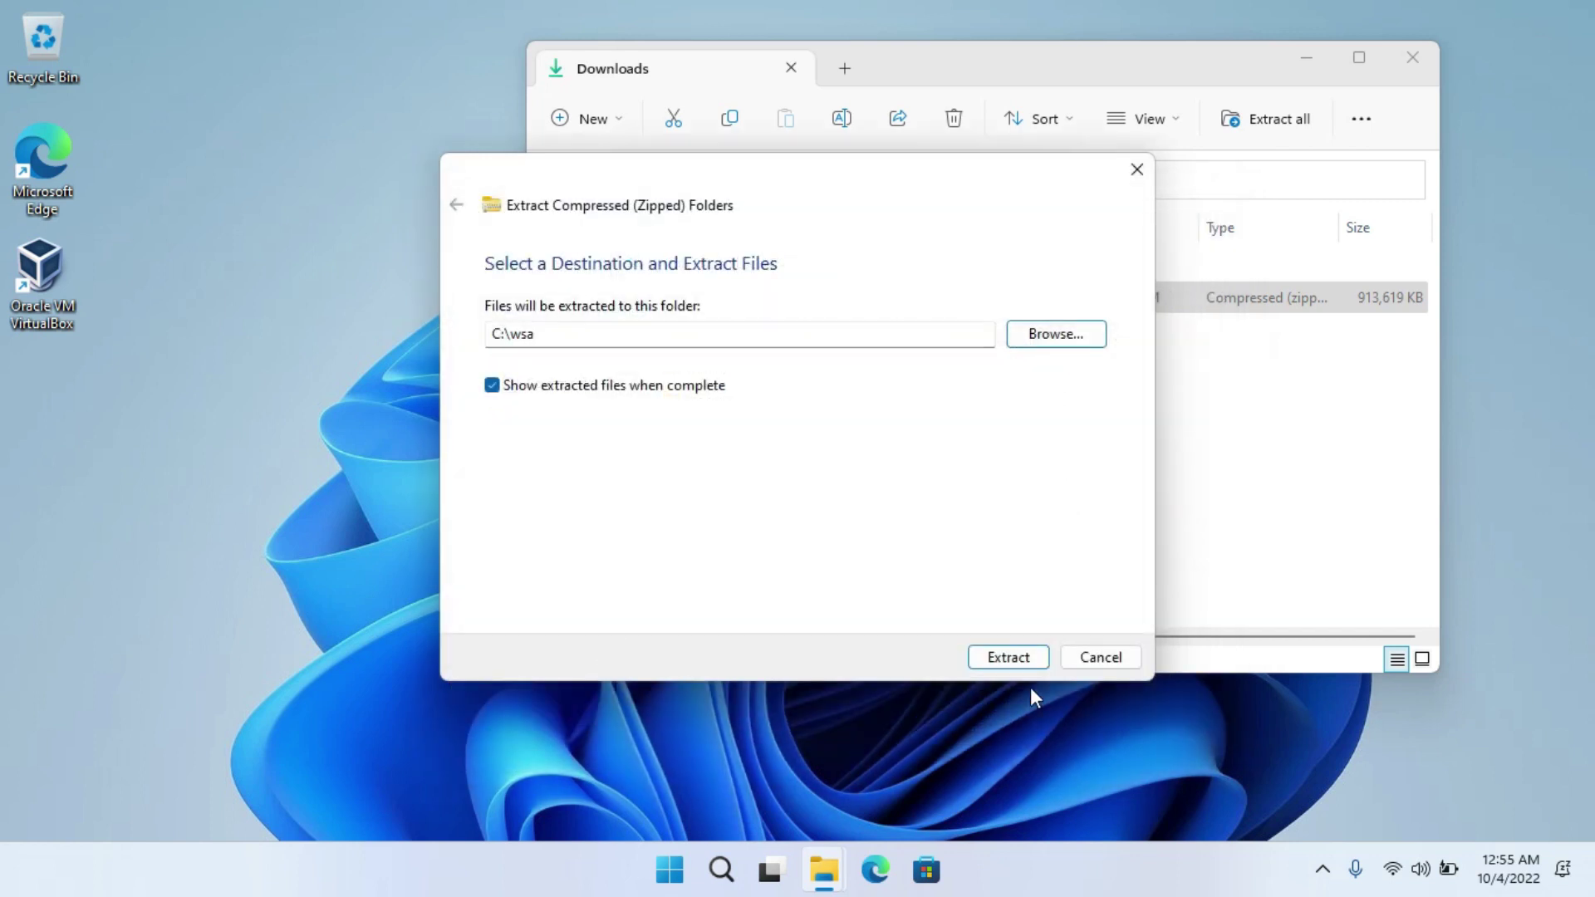
click(1023, 666)
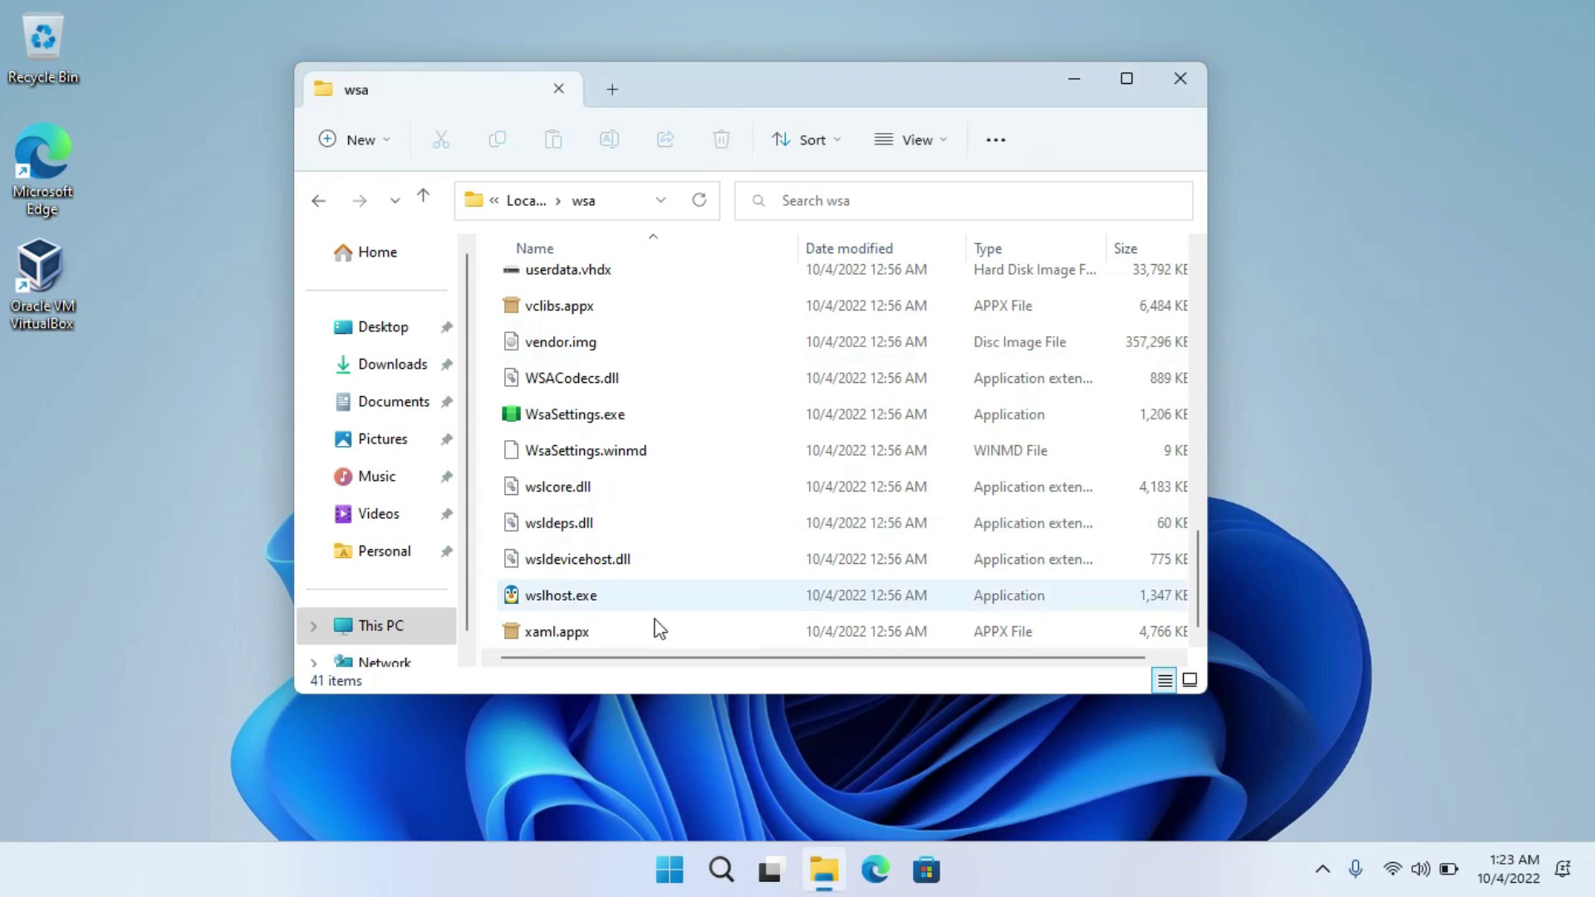
Install Microsoft.UI.Xaml.2.6 from xaml.appx and close App Installer when finished
double_click(583, 633)
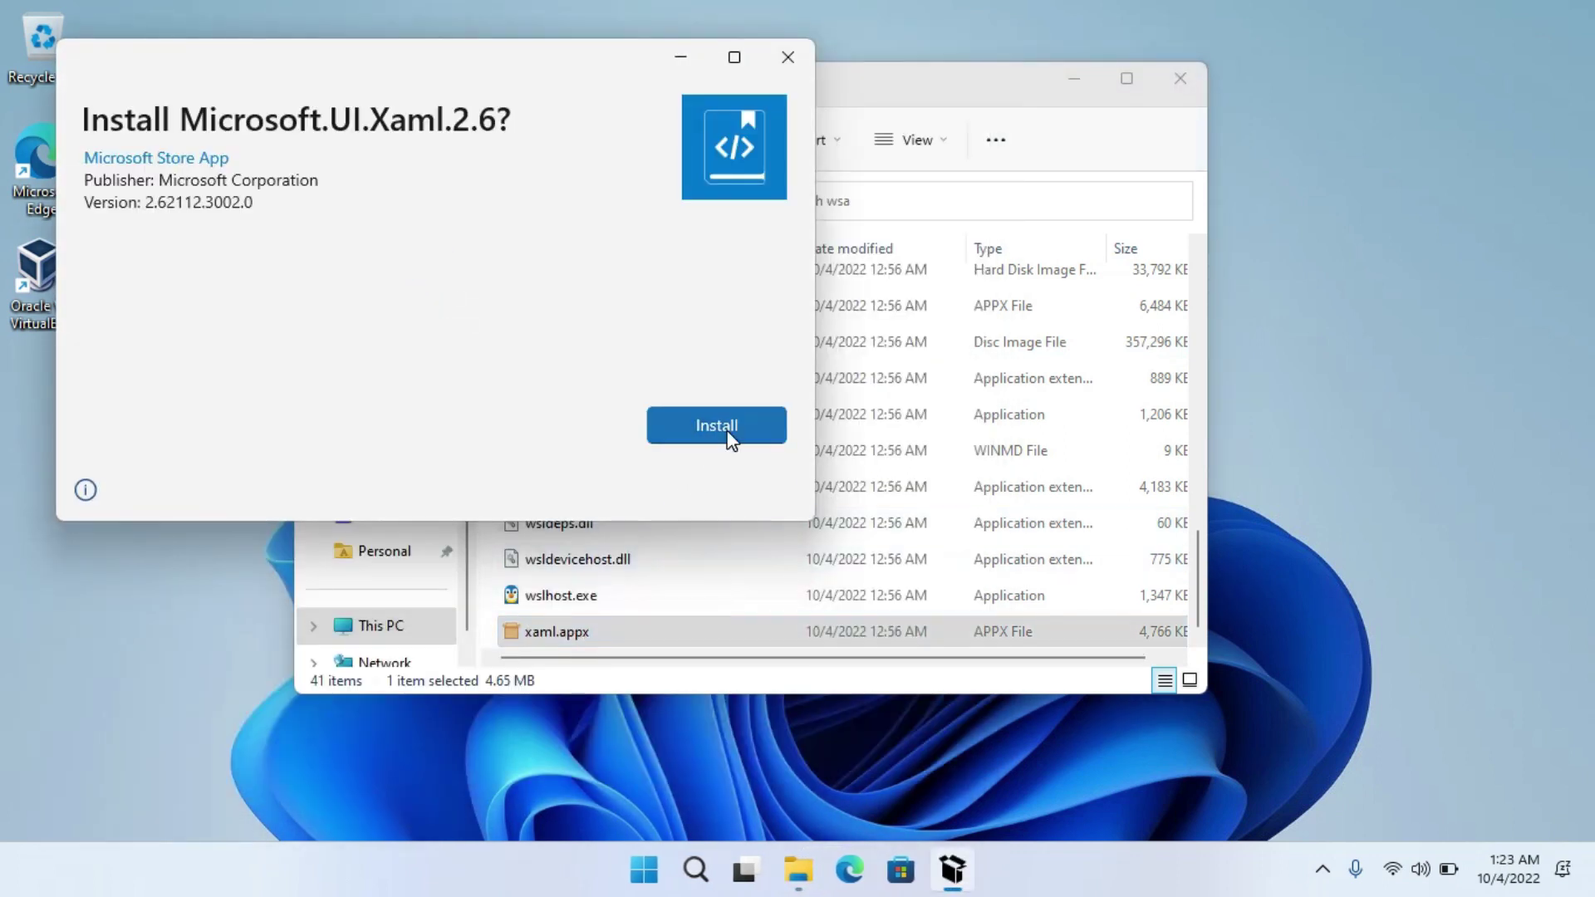
click(716, 425)
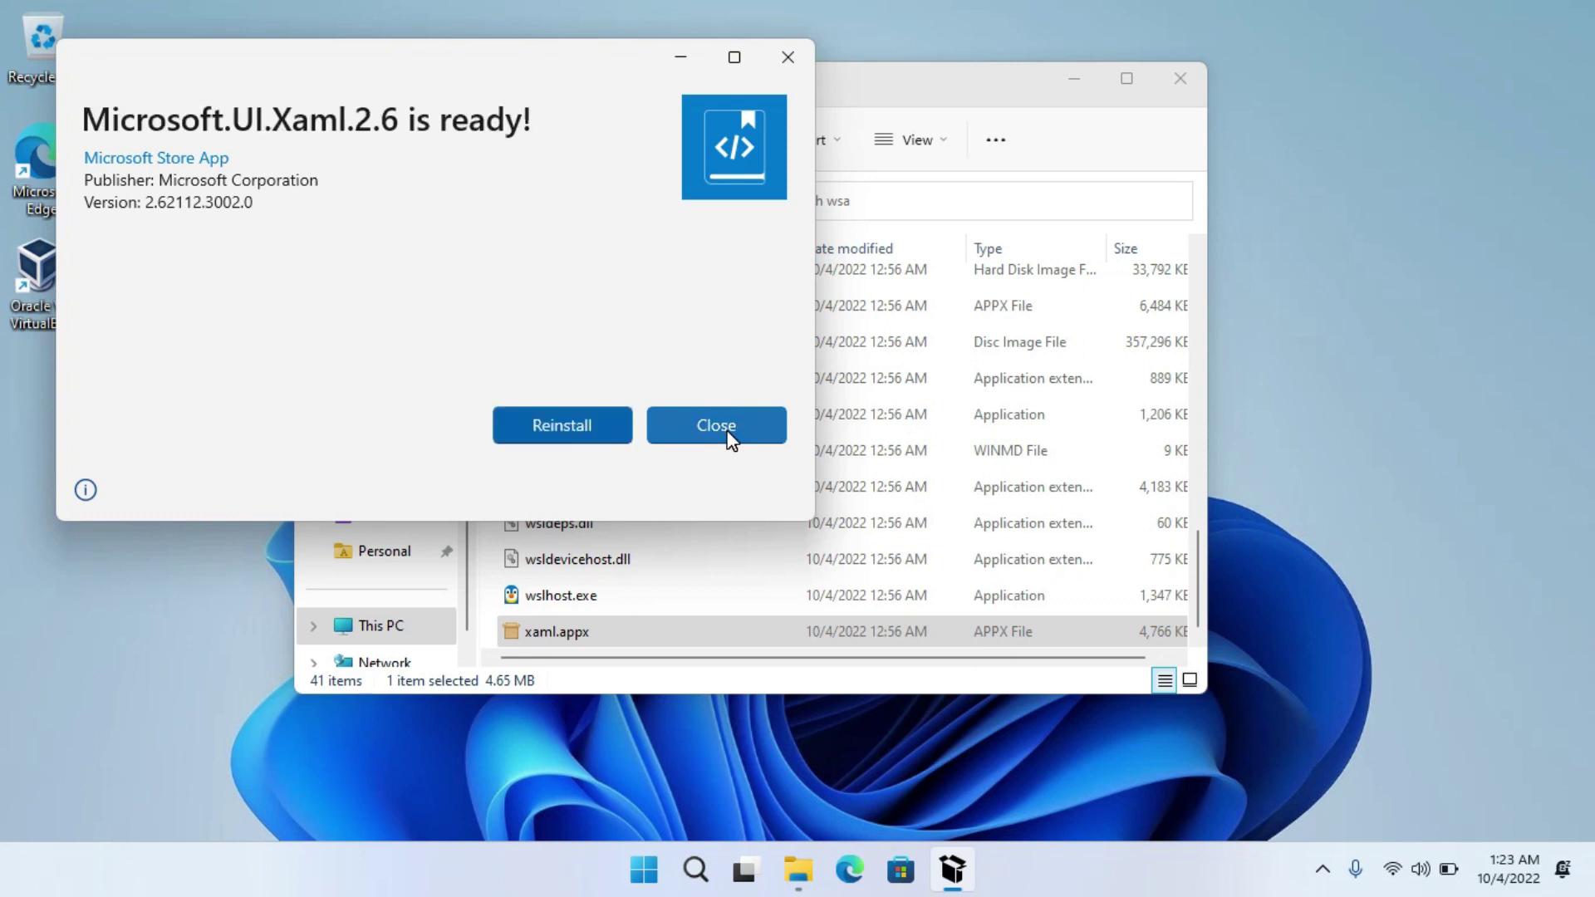
click(727, 430)
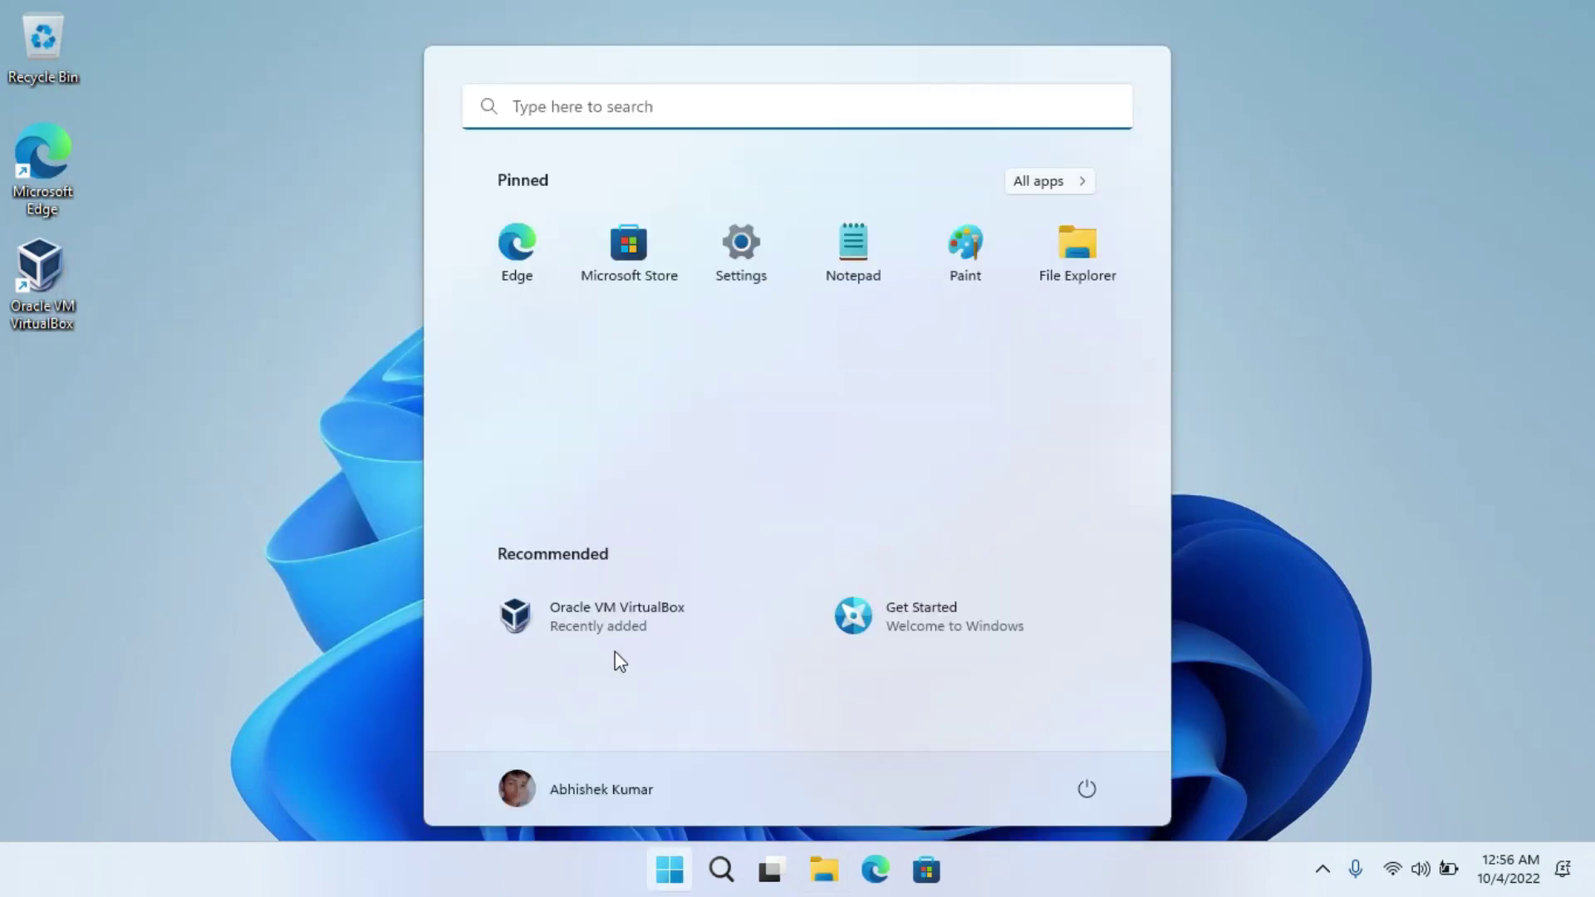
Launch Windows PowerShell as administrator from a 'powers' Start search
text(power)
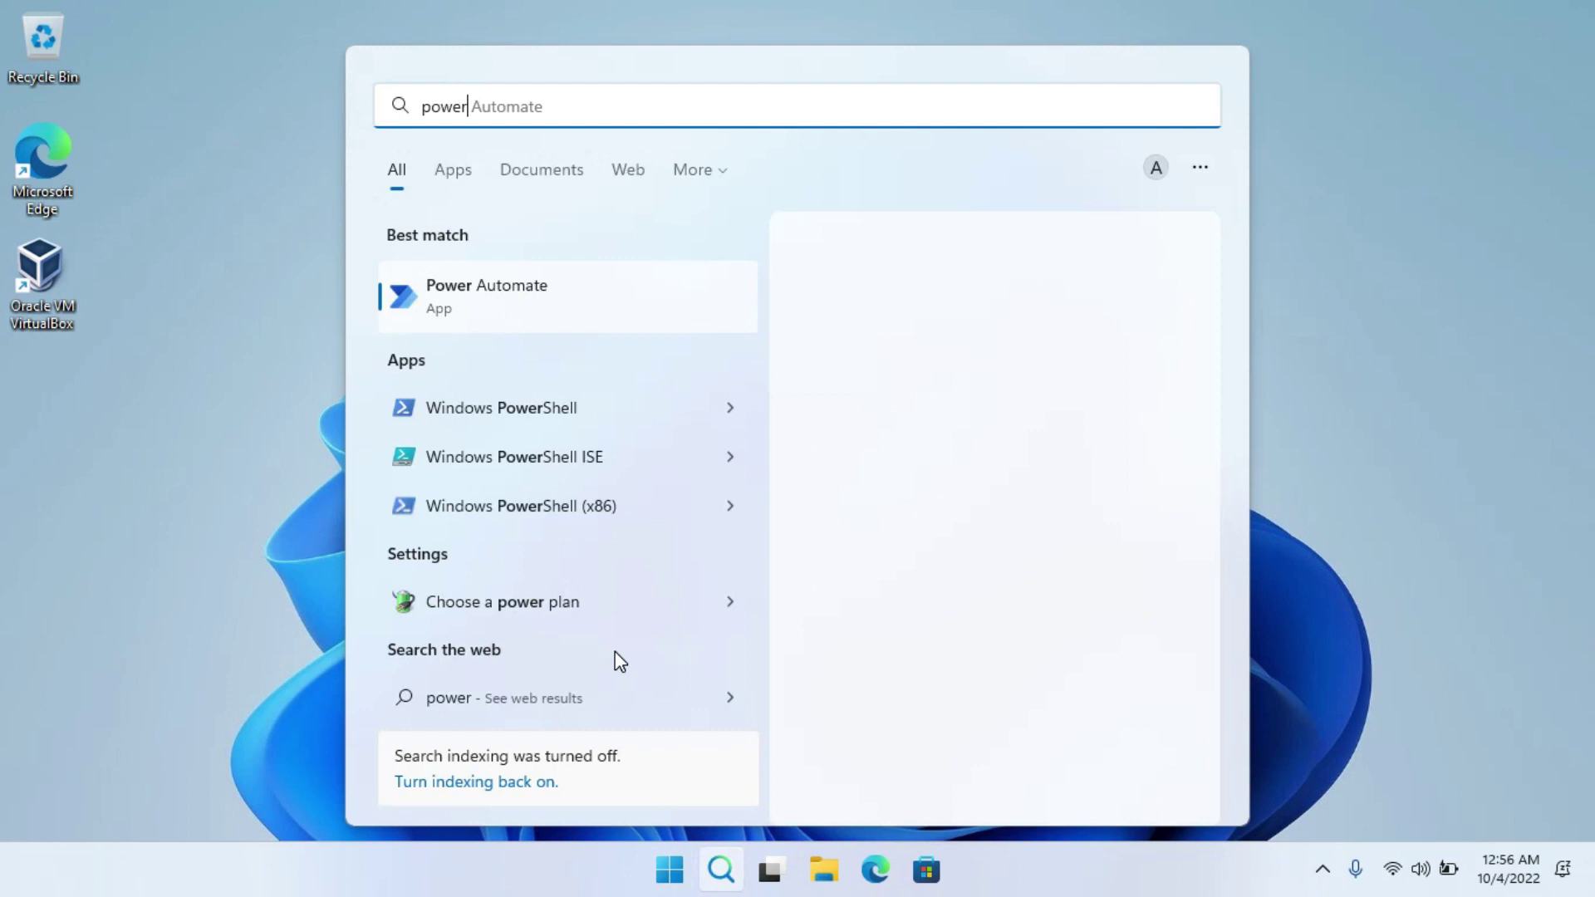
text(s)
key(Right)
key(Down)
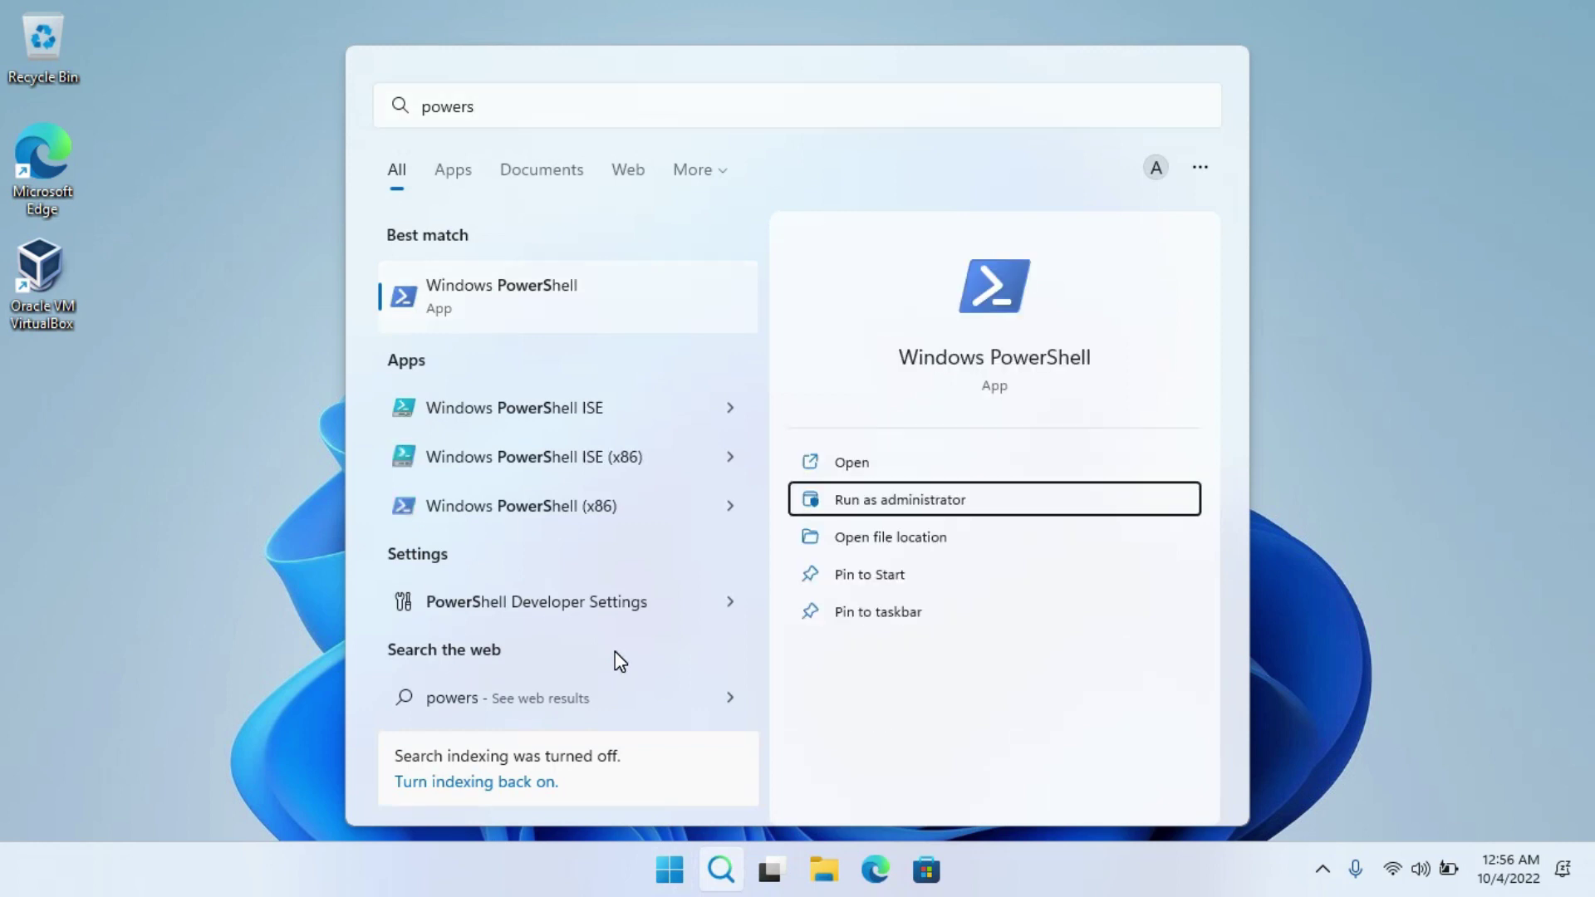
key(Return)
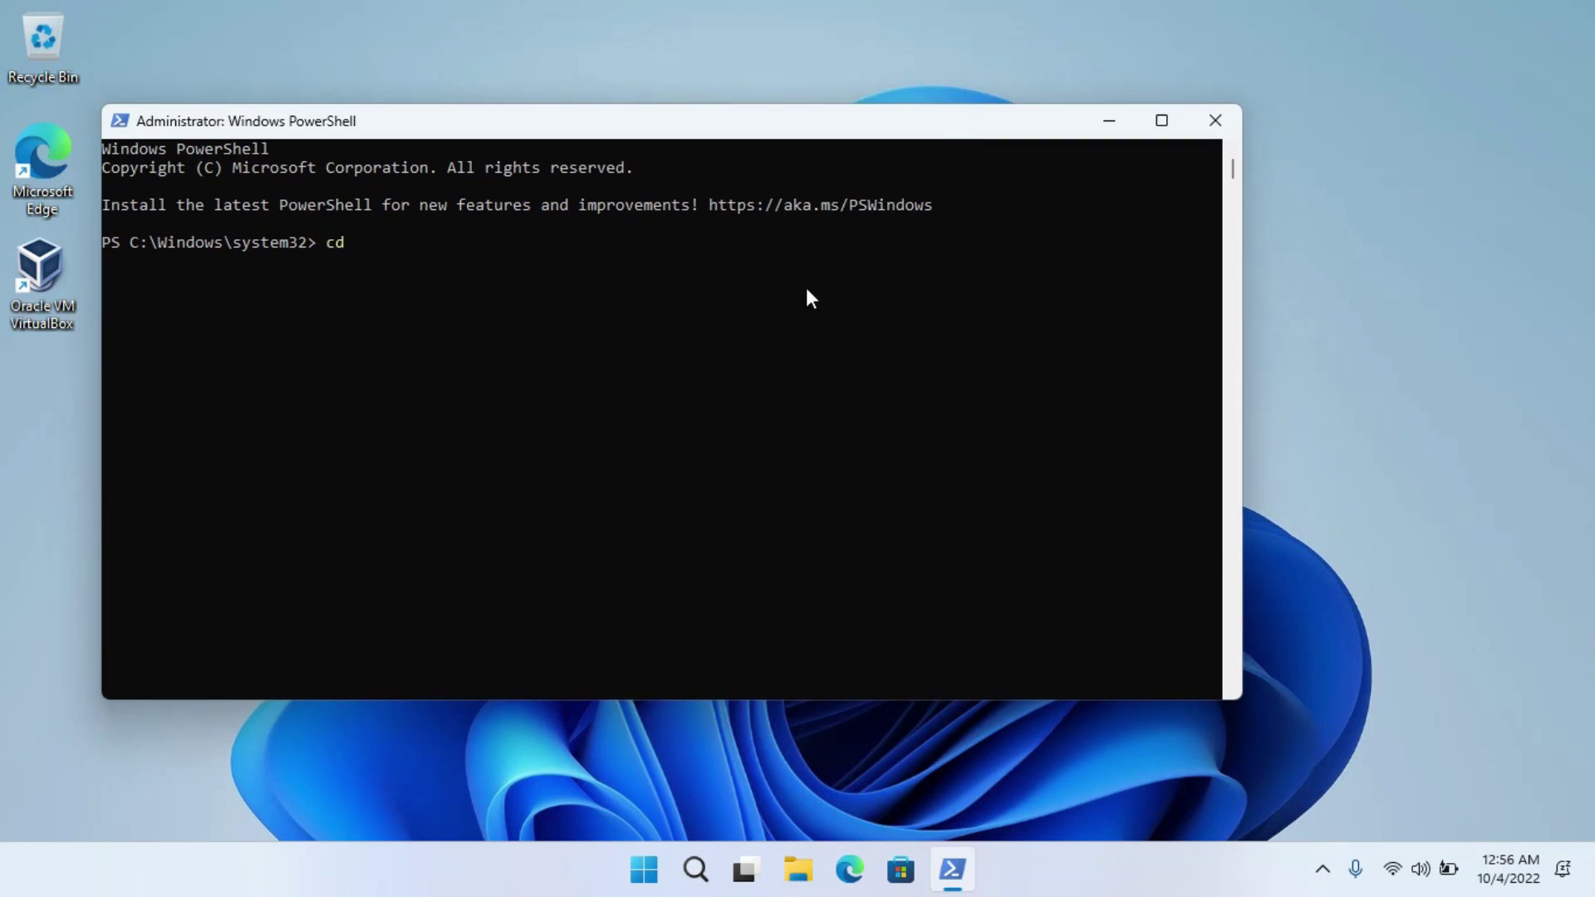
Change to c:/wsa and run the pasted Add-AppxPackage -Register AppxManifest.xml command
text(cd c:/wsa)
key(Return)
text(Add-AppxPackage -Register AppxManifest.xml)
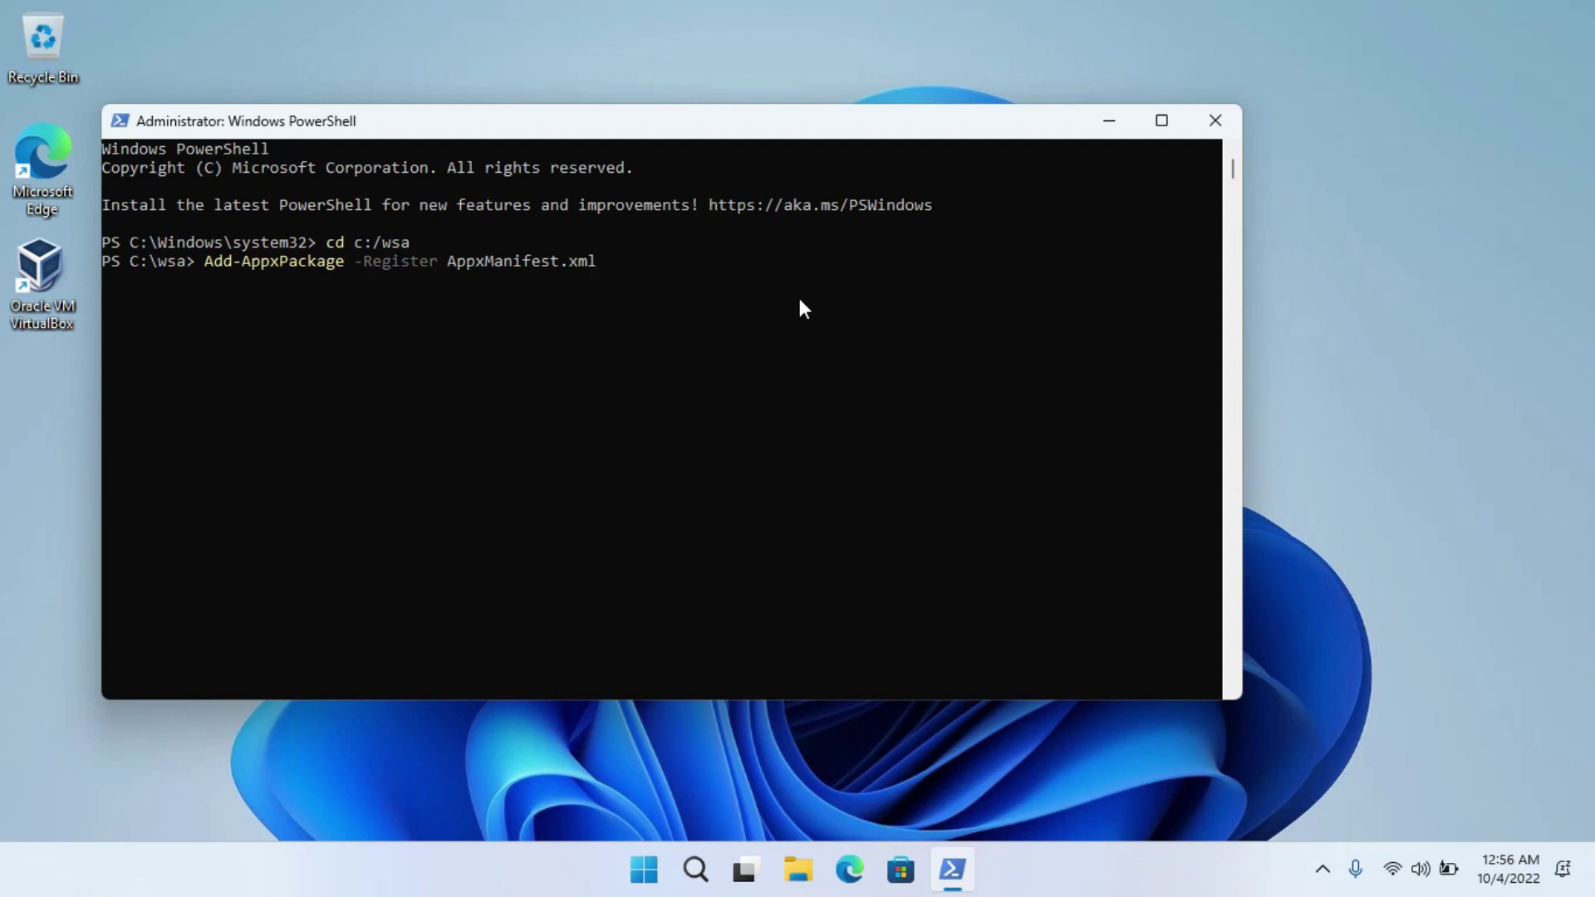
key(Return)
Close PowerShell and open Windows Subsystem for Android Settings from Start
click(1229, 120)
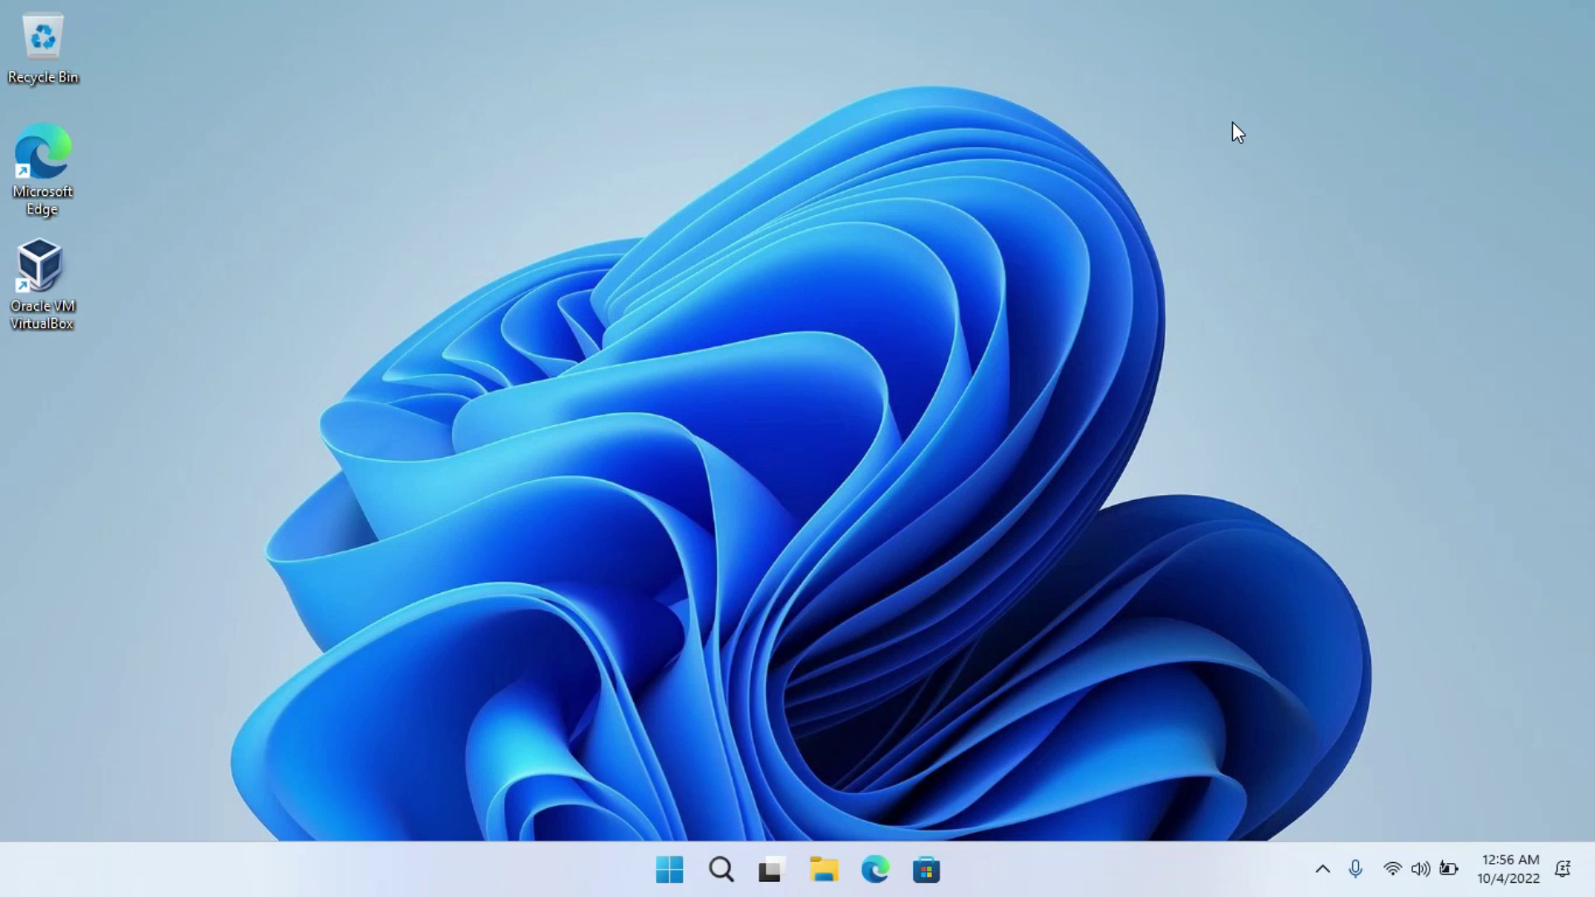
click(663, 850)
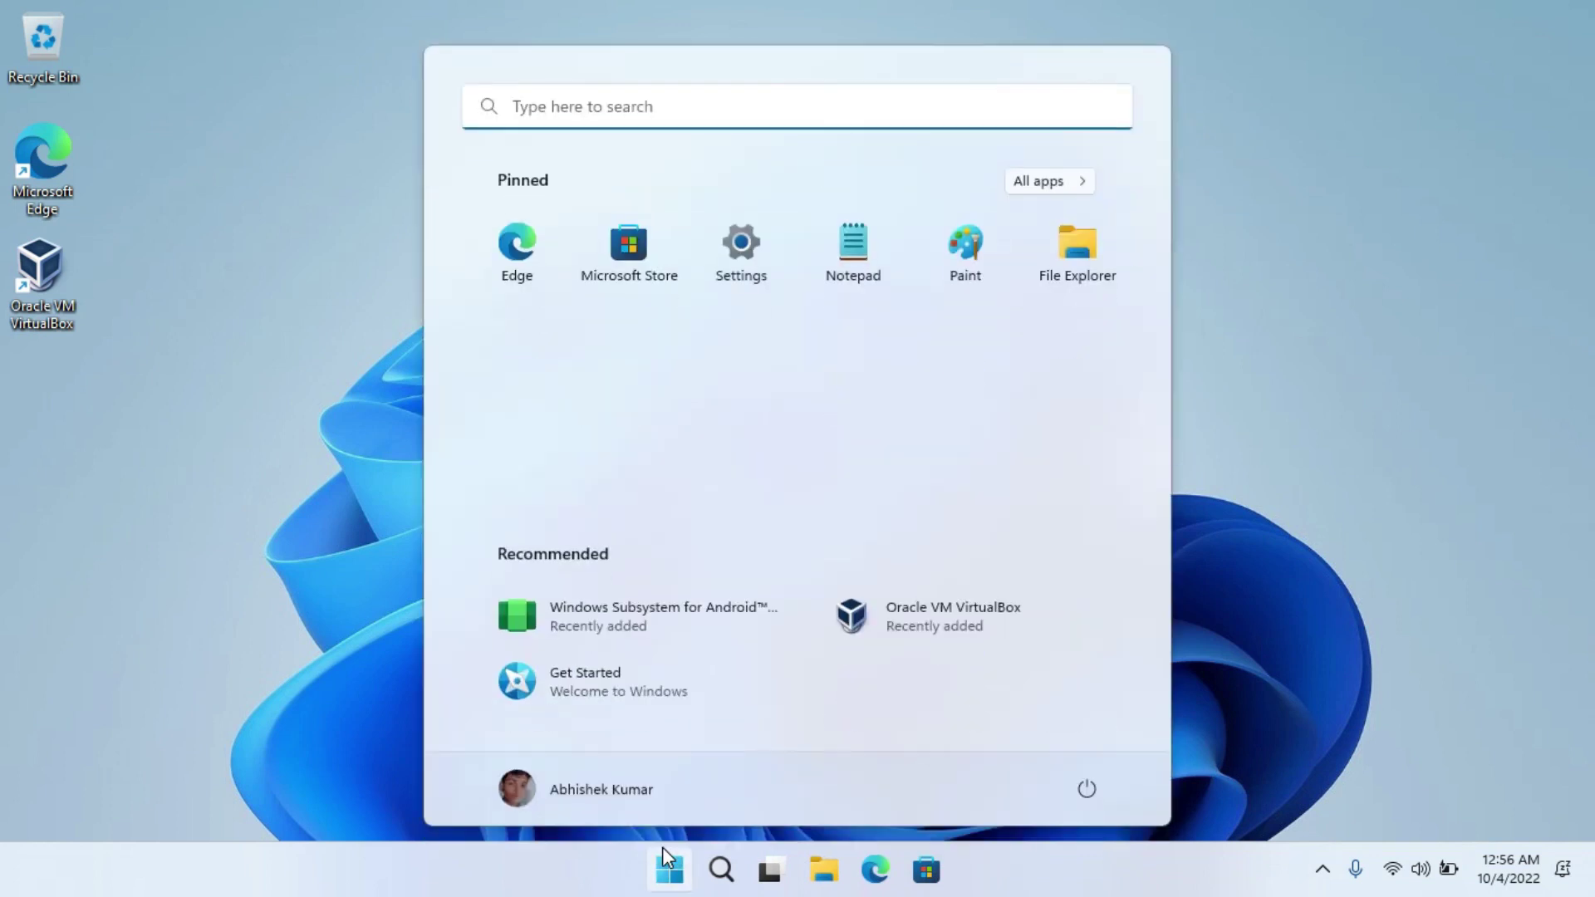
click(675, 638)
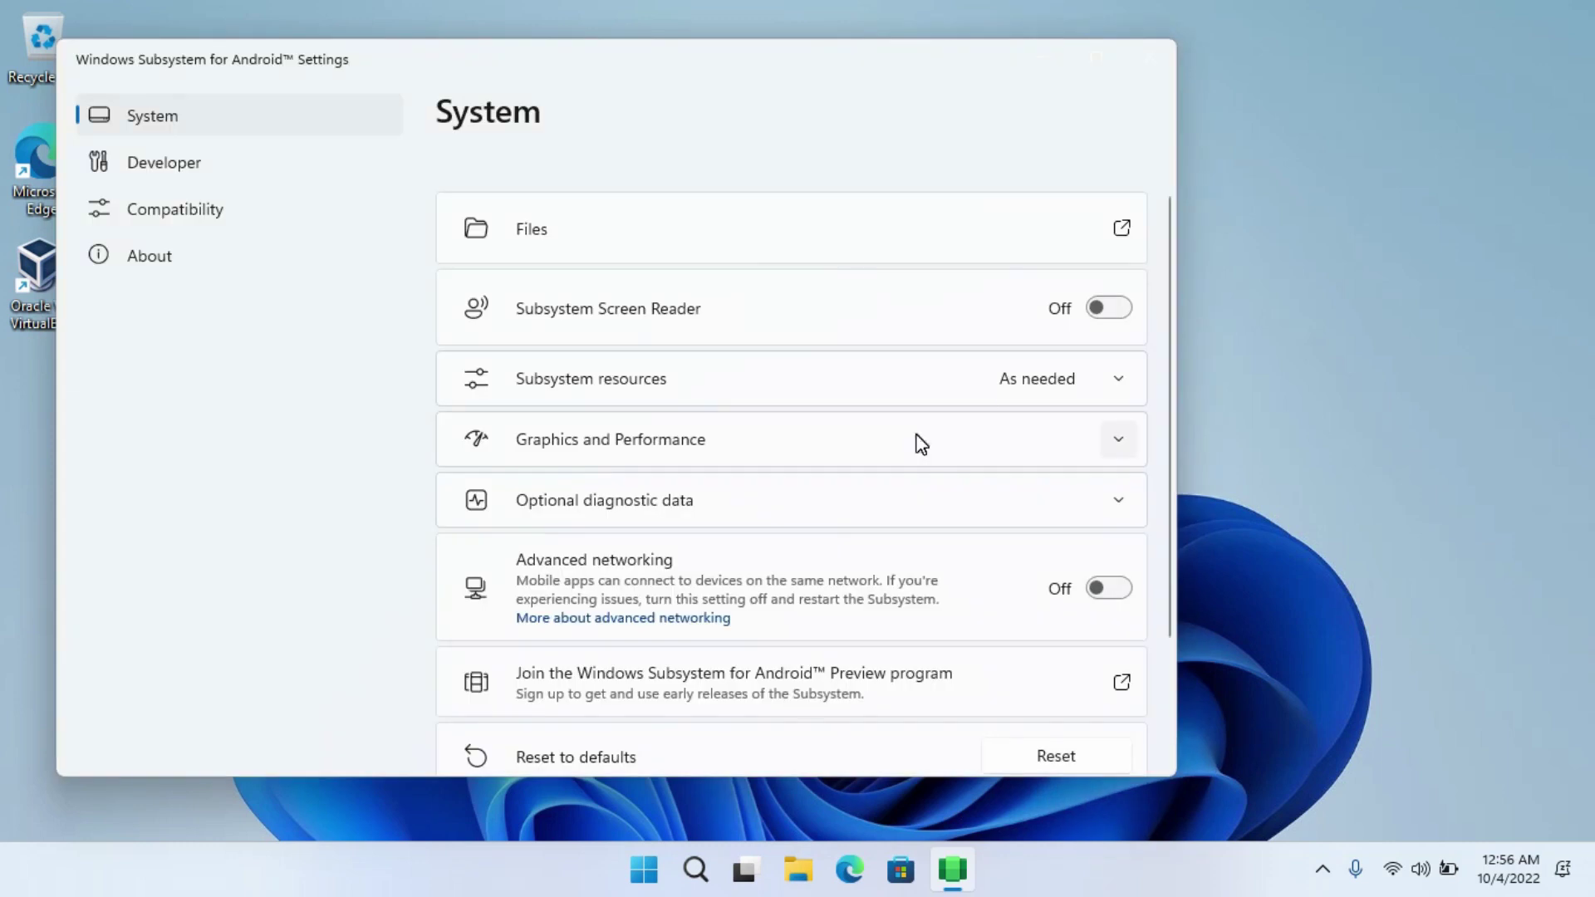
Start the subsystem through Files without sharing diagnostic data, then close Files and Settings
click(1123, 230)
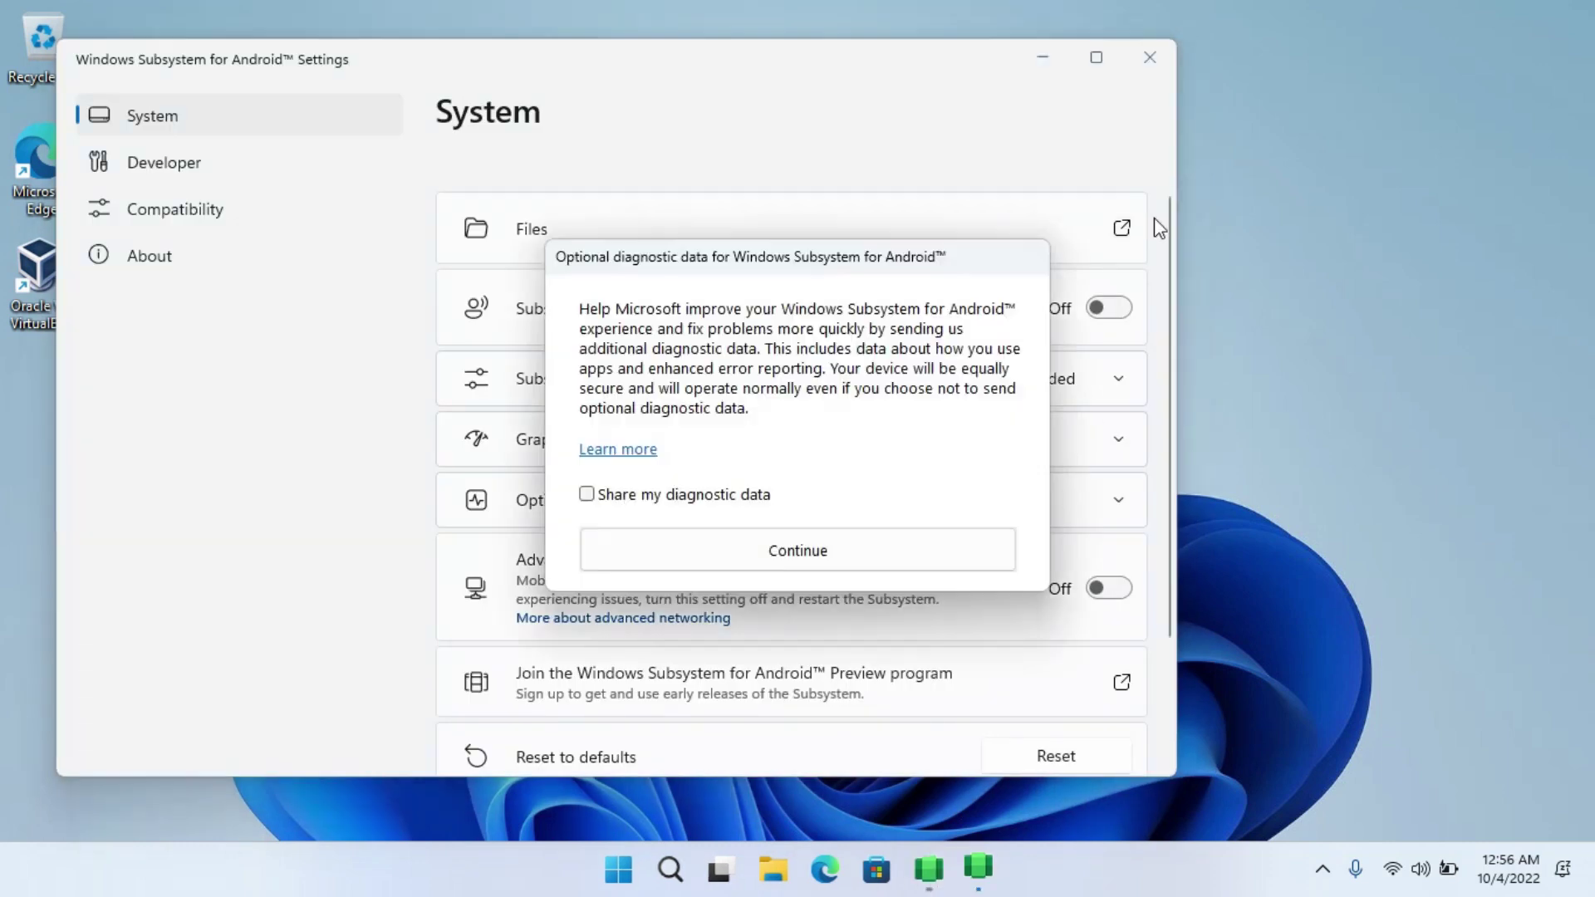
click(920, 551)
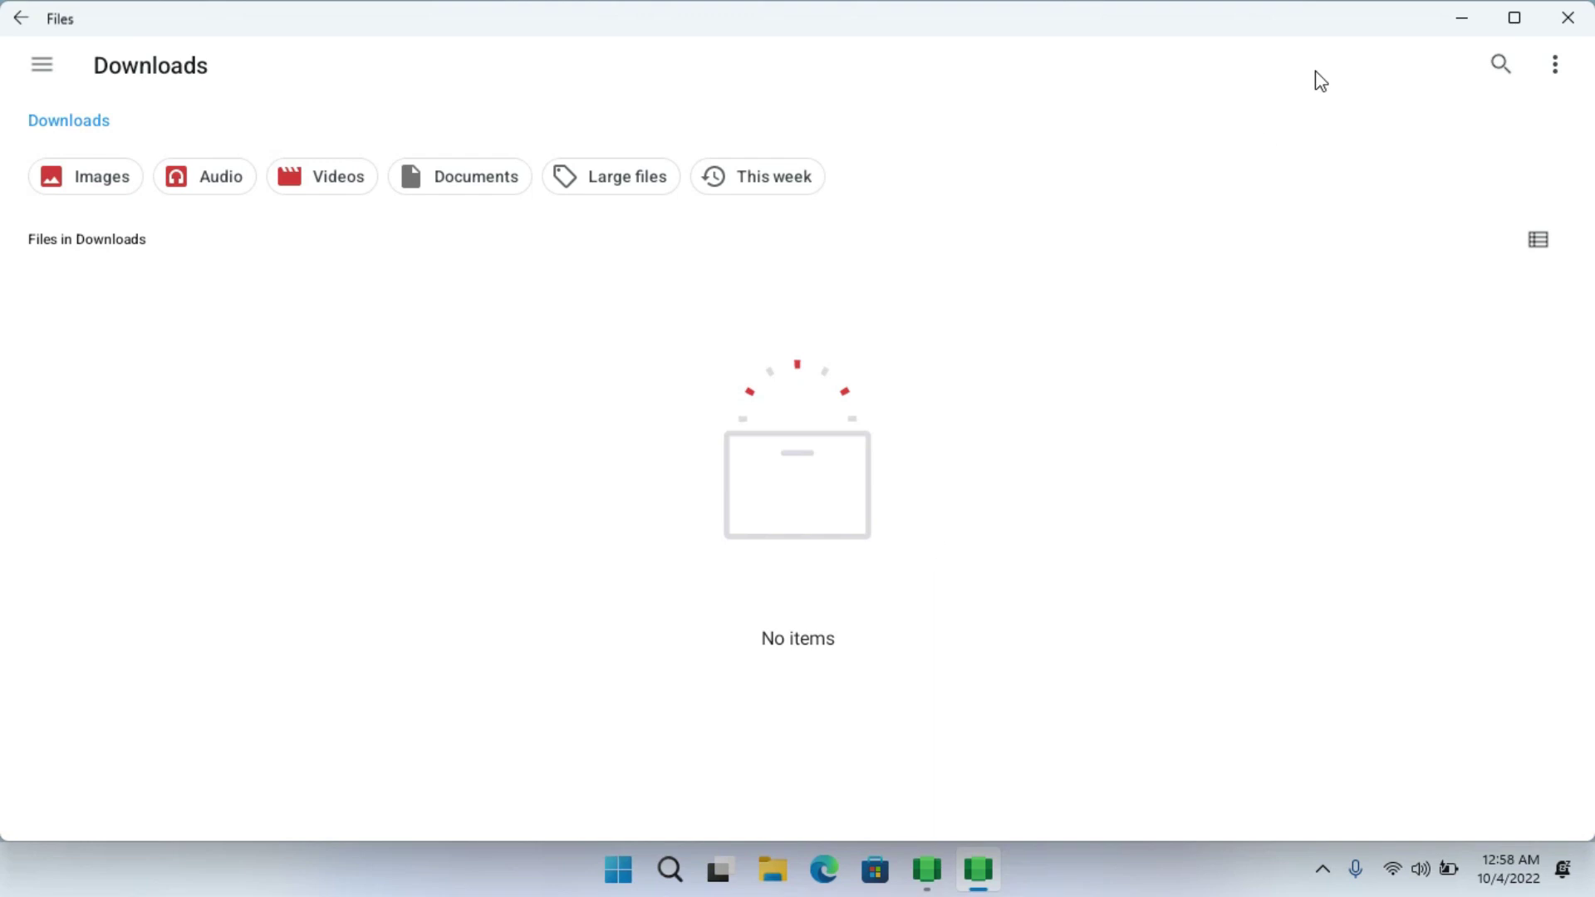
click(1567, 20)
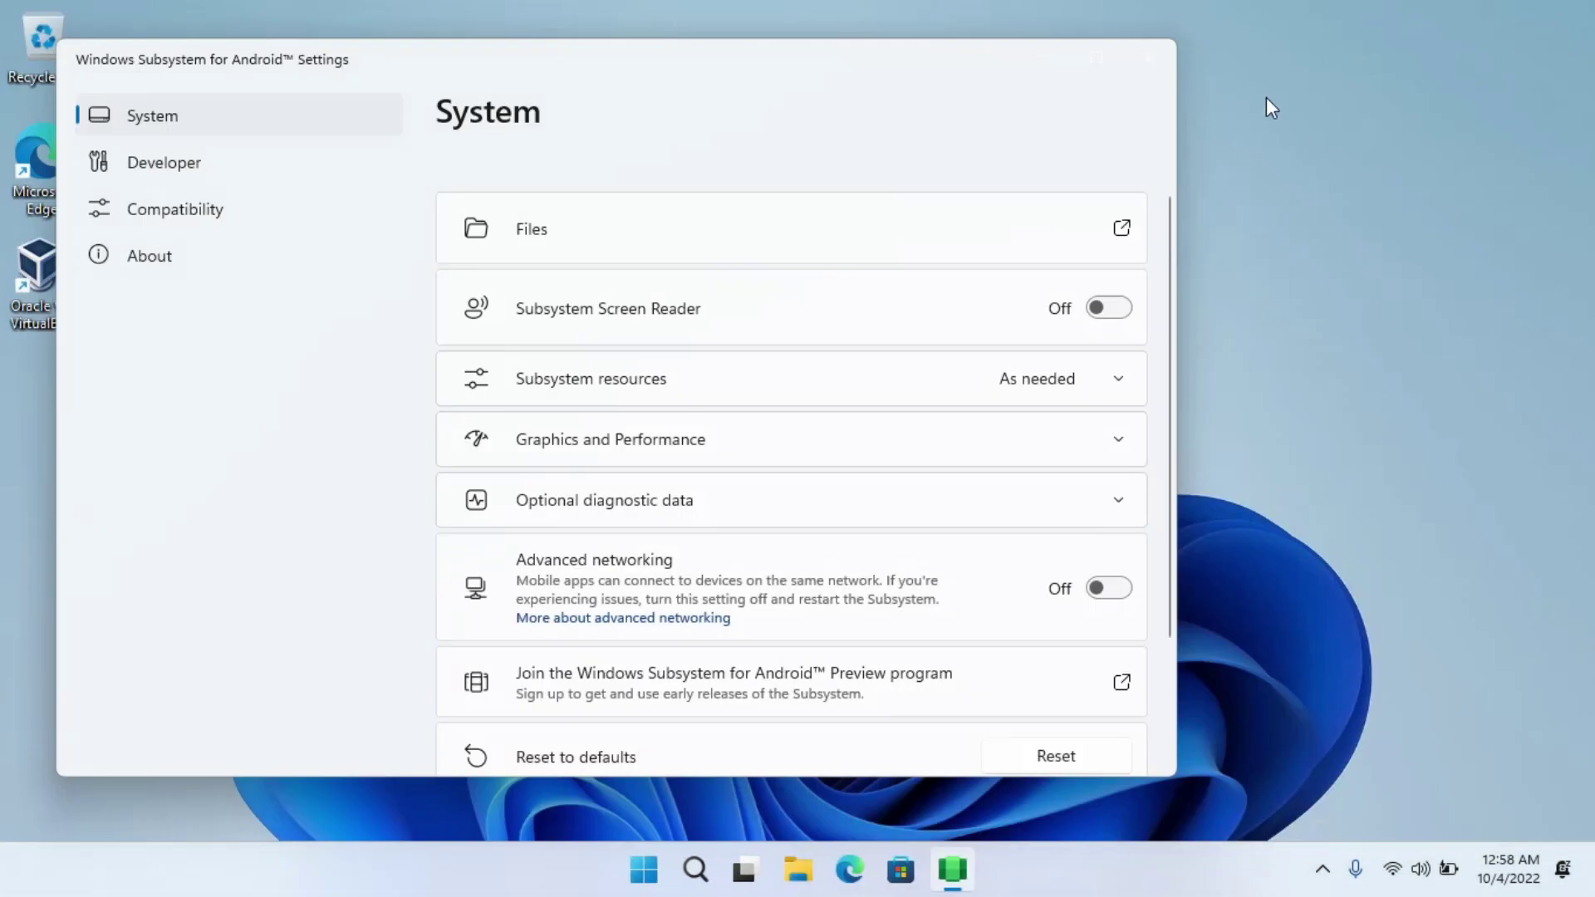
click(1160, 57)
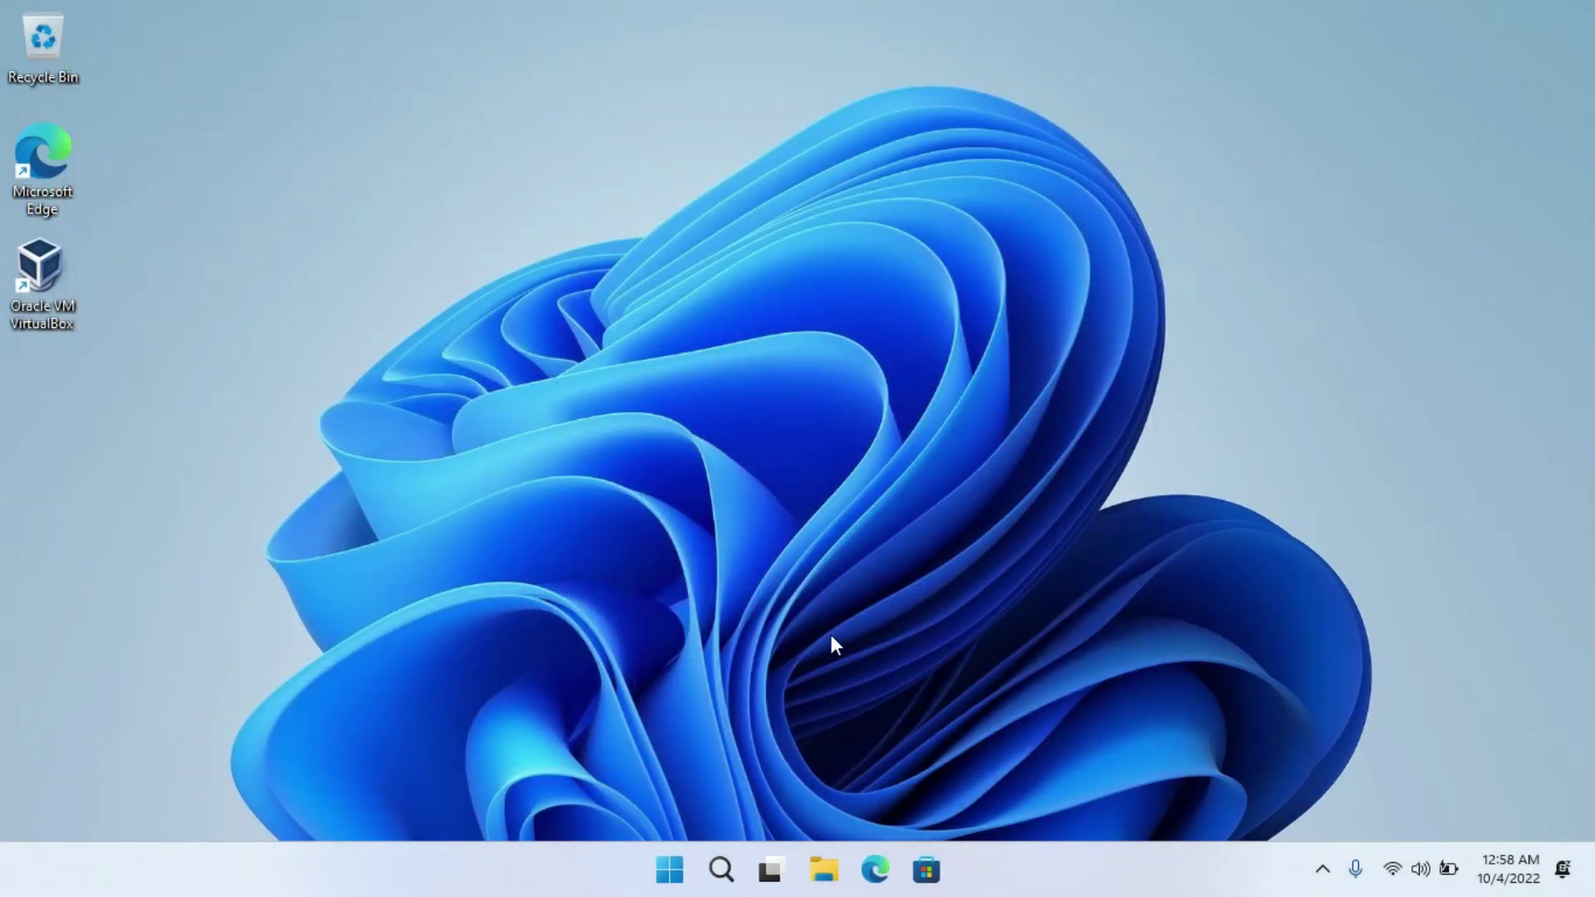
Launch Google Play Store from Start and begin signing in to Google Play
click(650, 872)
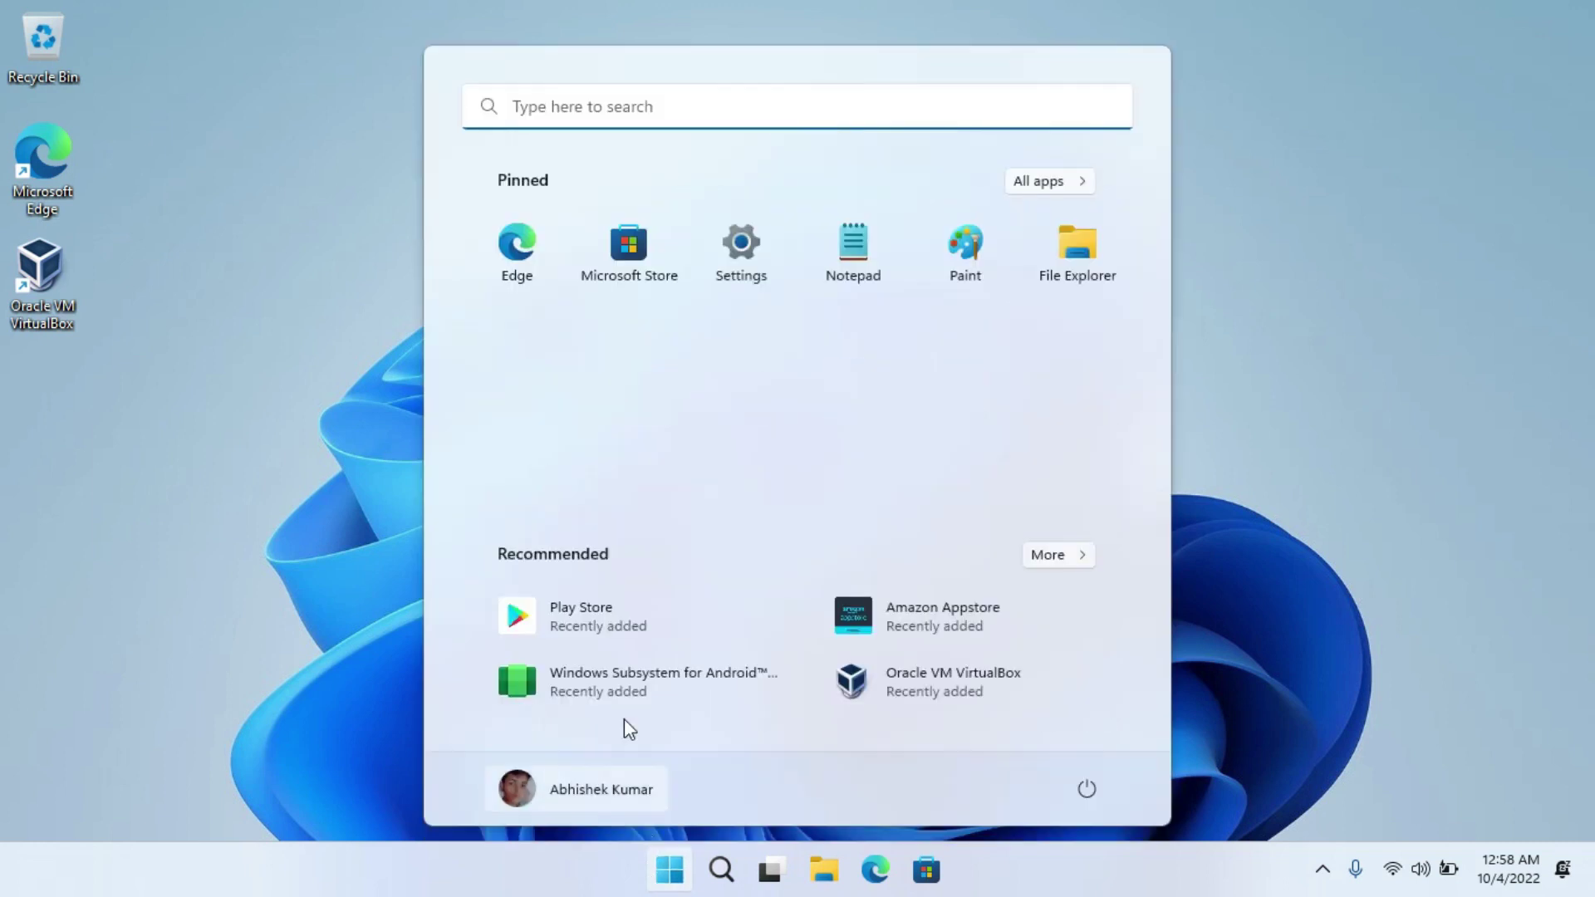
click(661, 623)
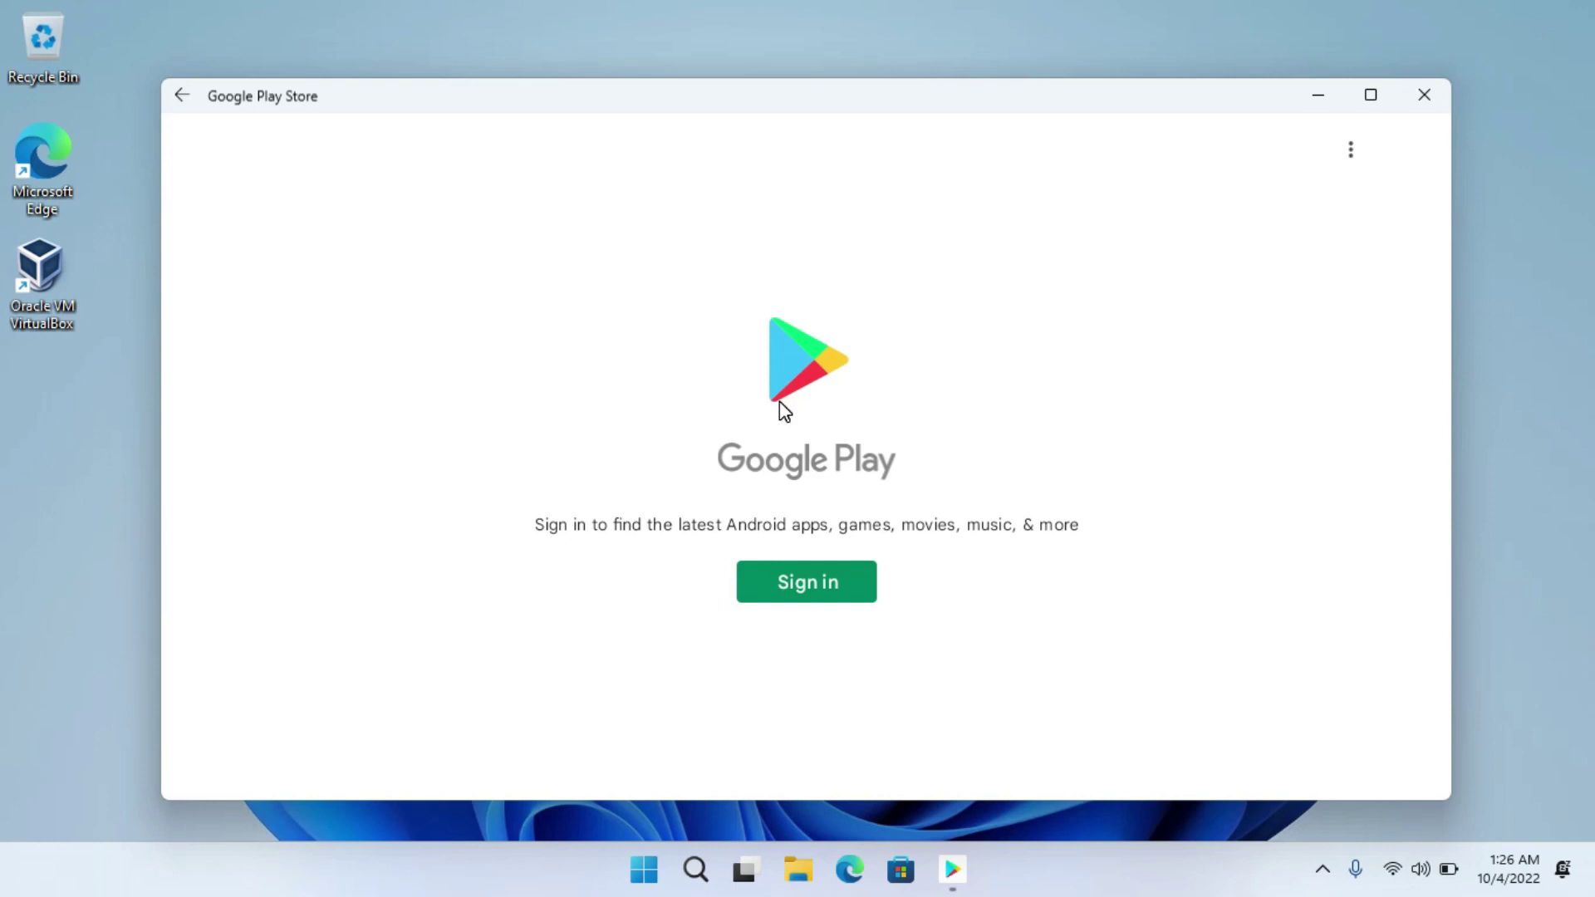
click(785, 580)
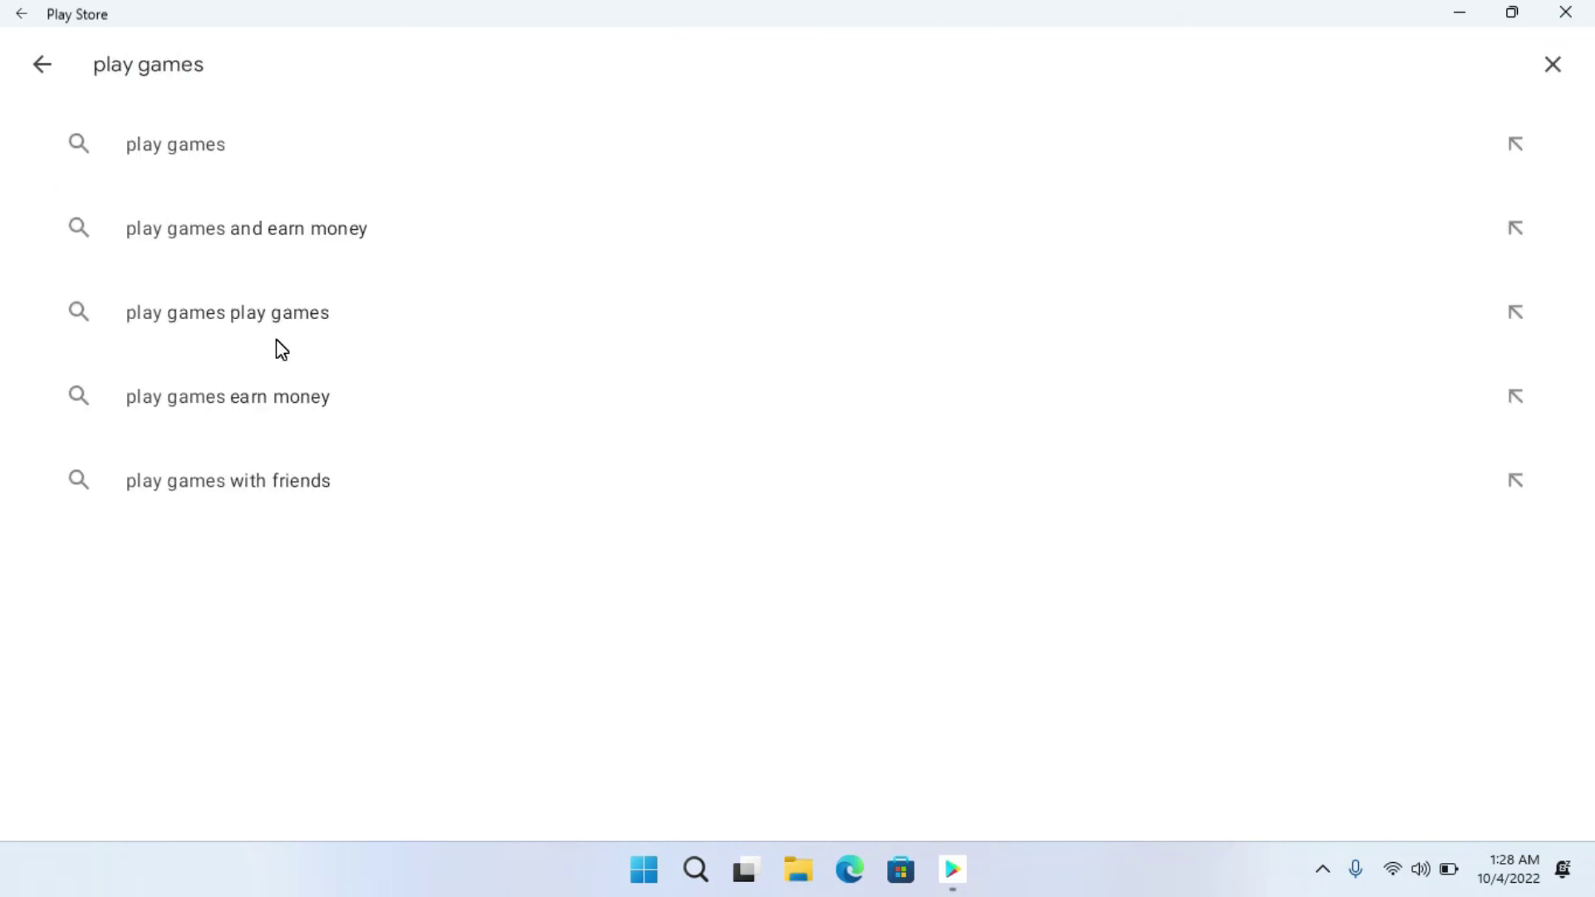
Search the store for play games, install Google Play Games, and start a Snake game
key(Return)
click(1419, 170)
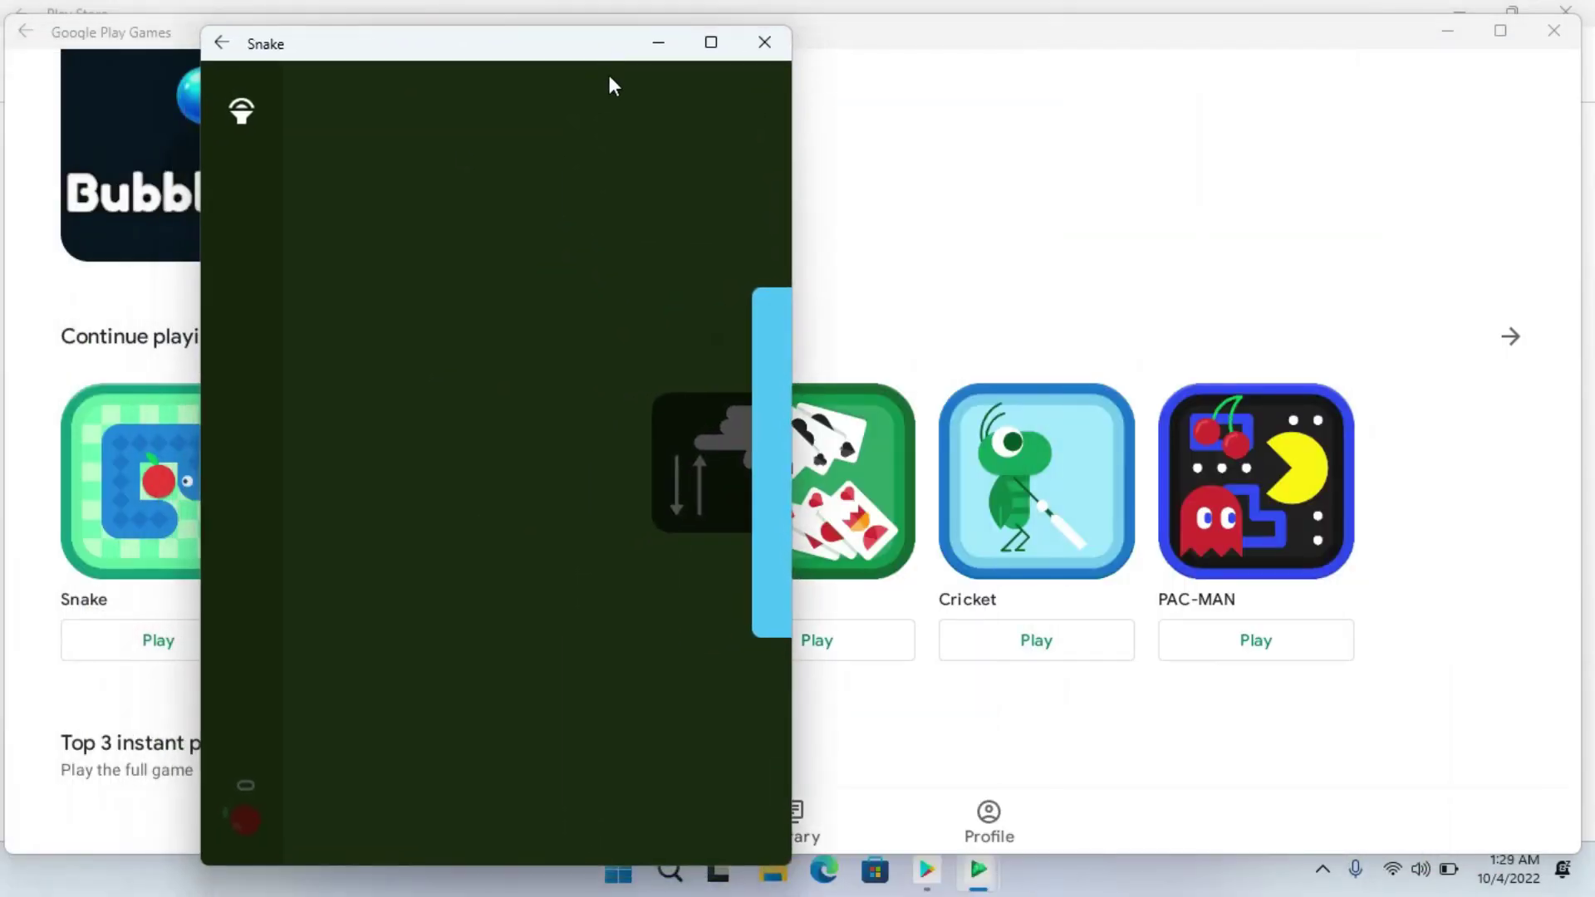
click(500, 687)
Steer the snake with the arrow keys to eat apples, ending the round at 3
key(Right)
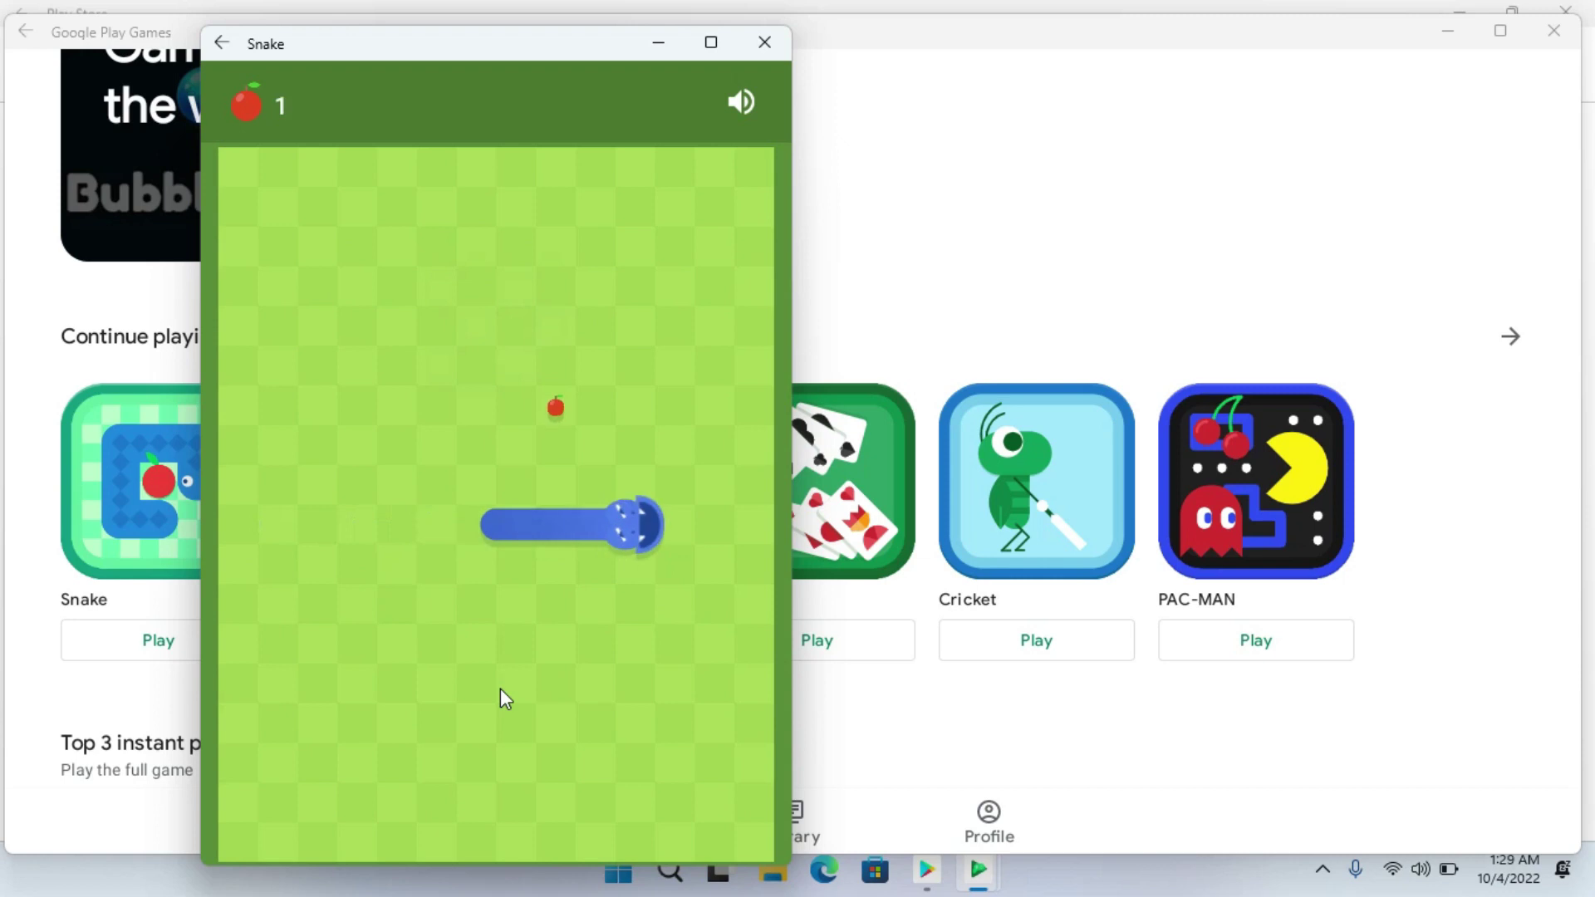
key(Down)
key(Left)
key(Up)
key(Right)
key(XF86AudioMute)
key(Down)
key(Left)
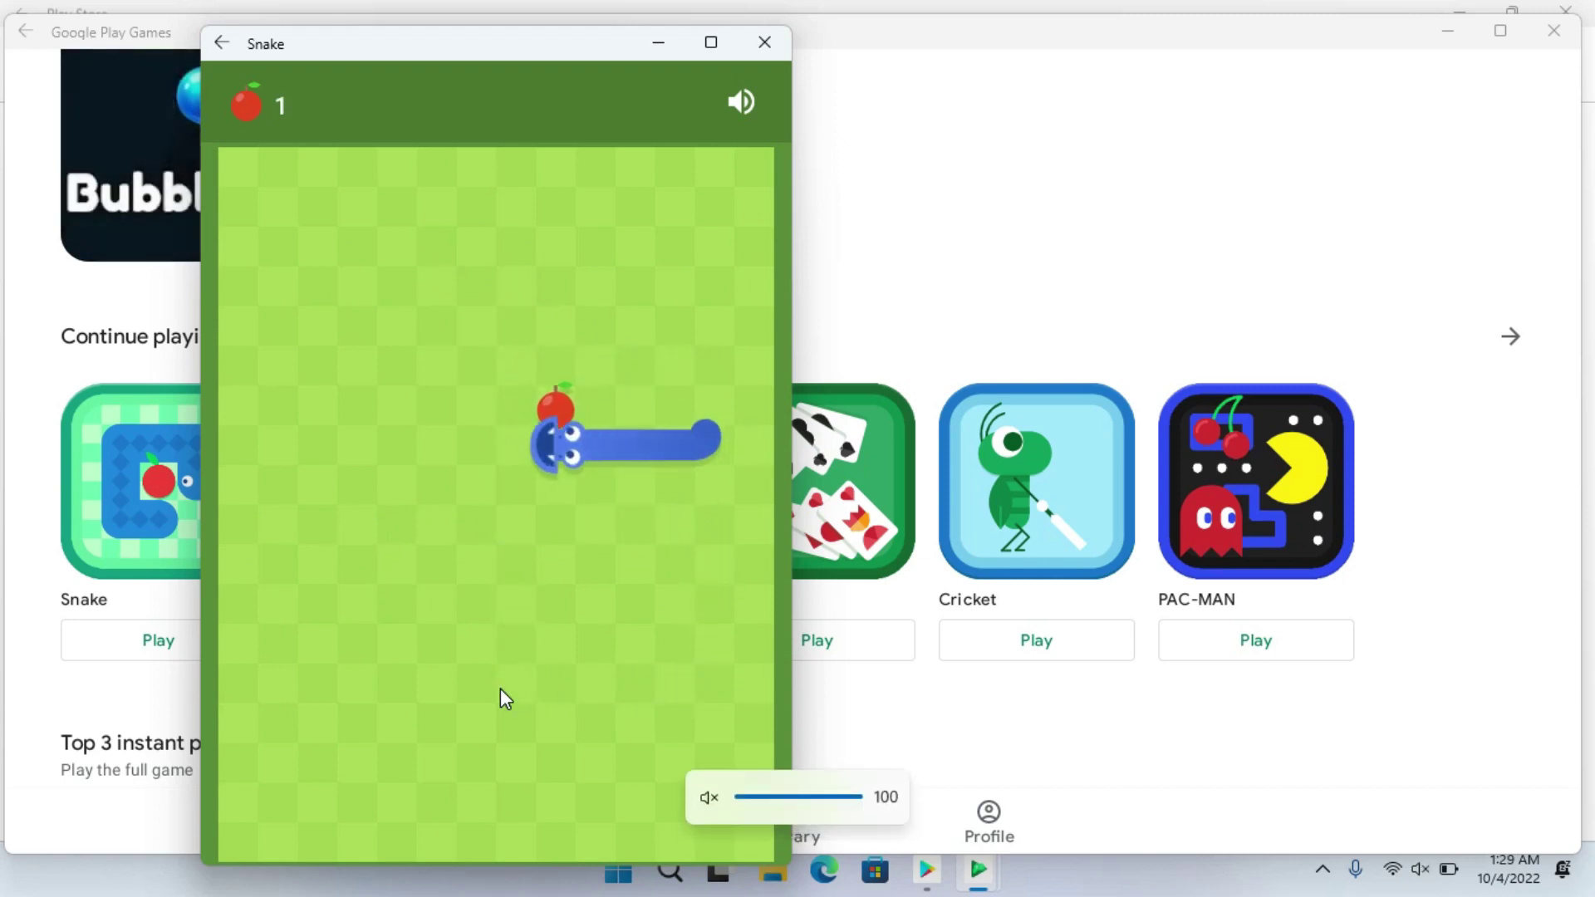
key(Up)
key(Right)
key(Down)
key(Right)
key(Up)
key(Left)
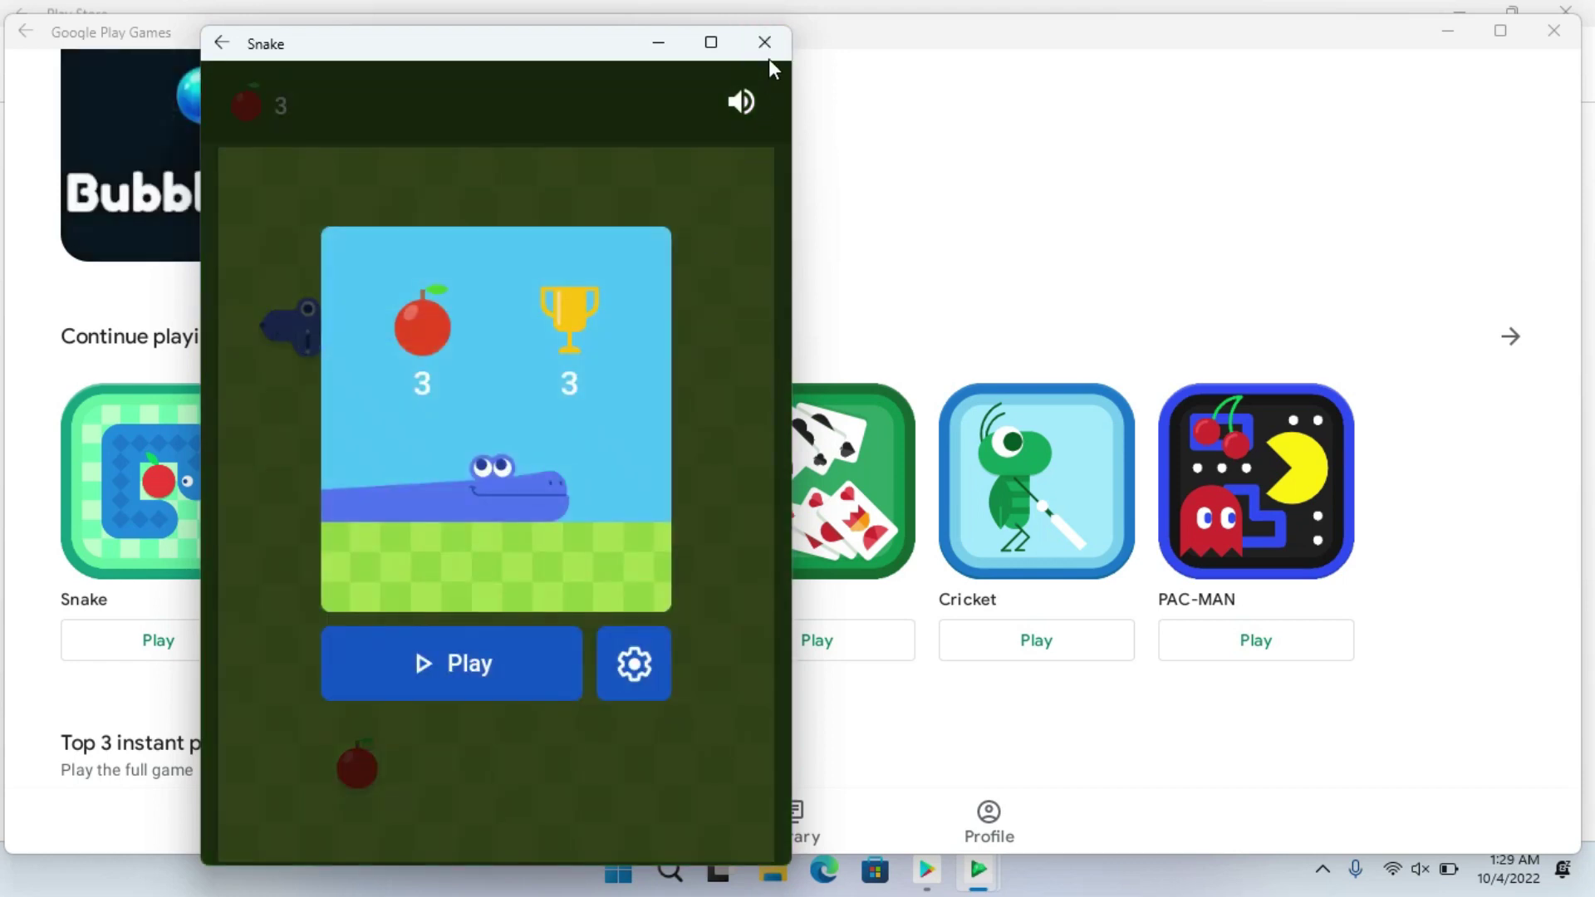
Close Snake and Google Play Games, then replace the store search query with 'whats'
click(764, 42)
click(1551, 32)
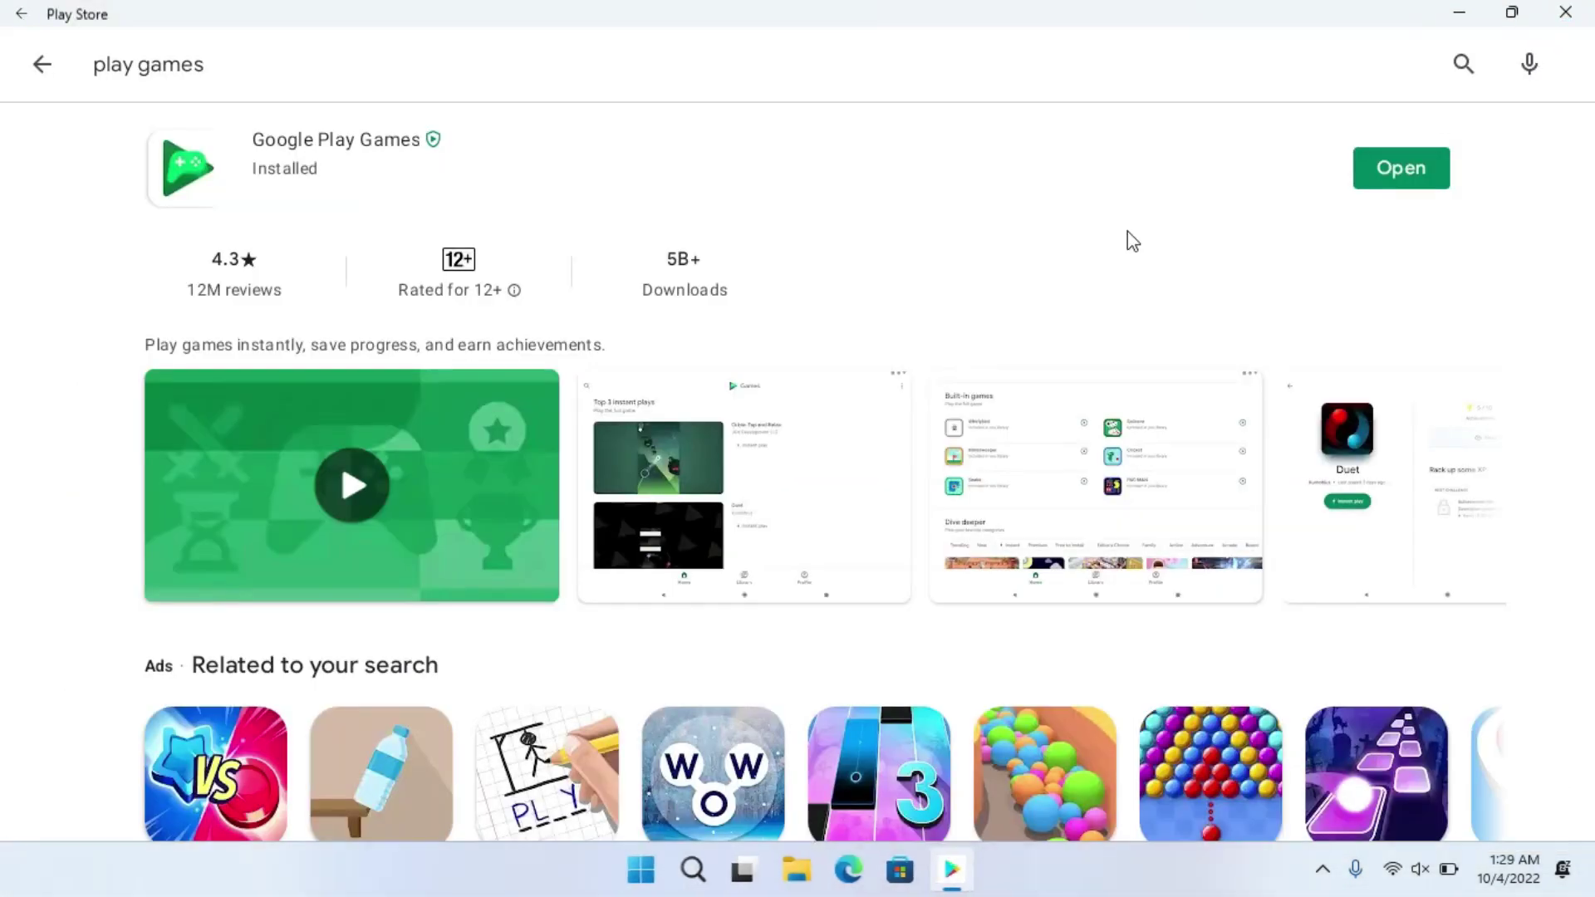
click(402, 68)
key(BackSpace)
key(BackSpace)
key(BackSpace)
key(BackSpace)
key(BackSpace)
key(BackSpace)
key(BackSpace)
key(BackSpace)
key(BackSpace)
key(BackSpace)
text(whatsapp)
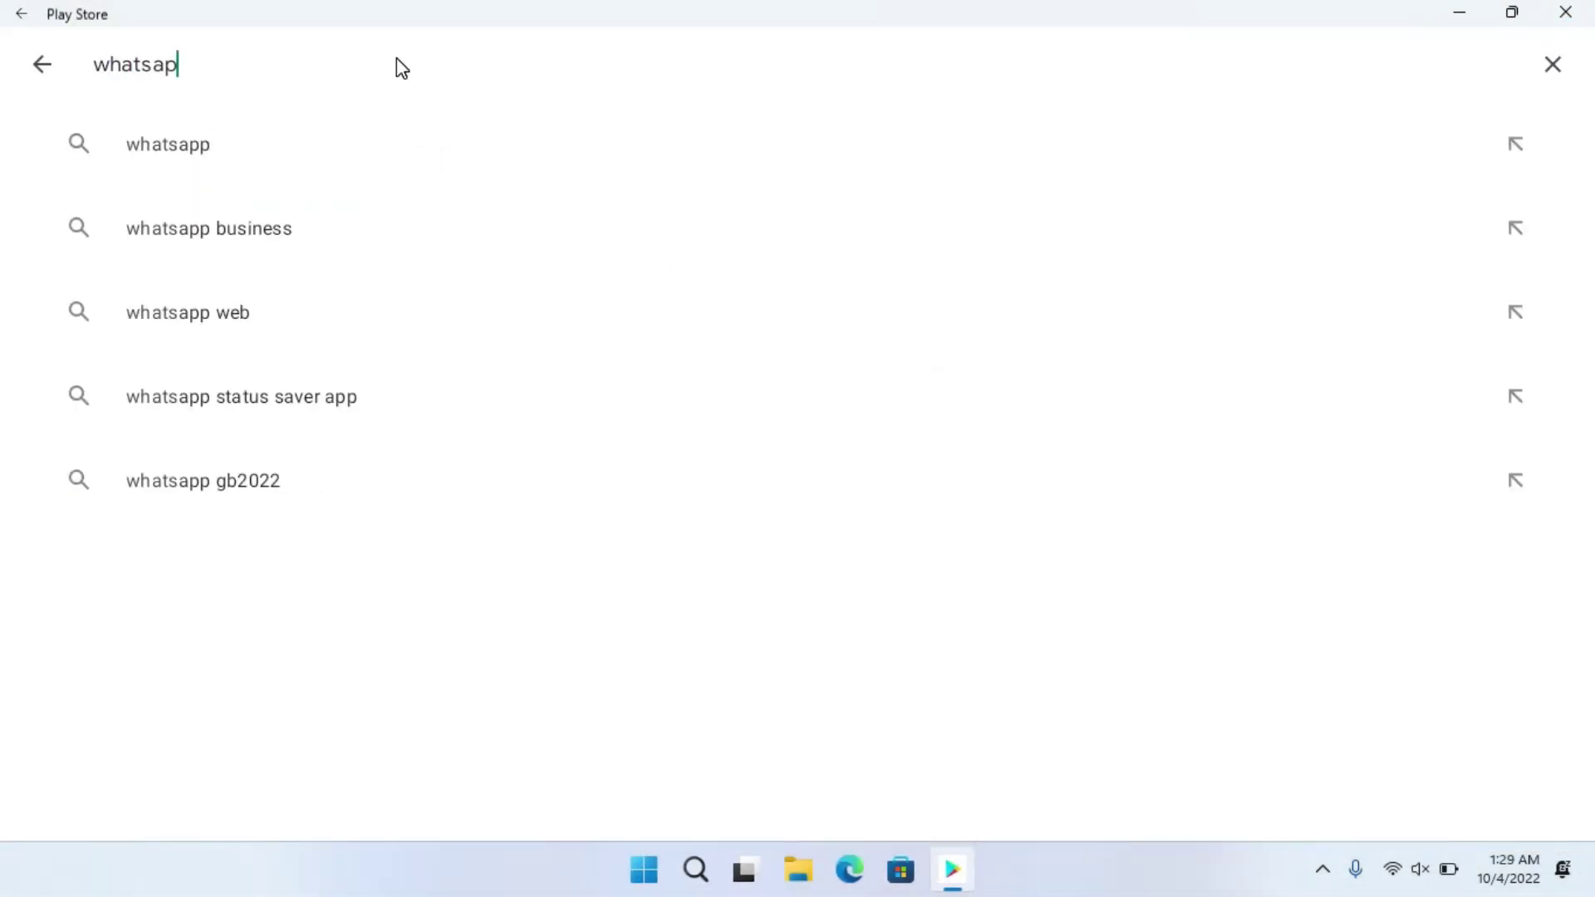